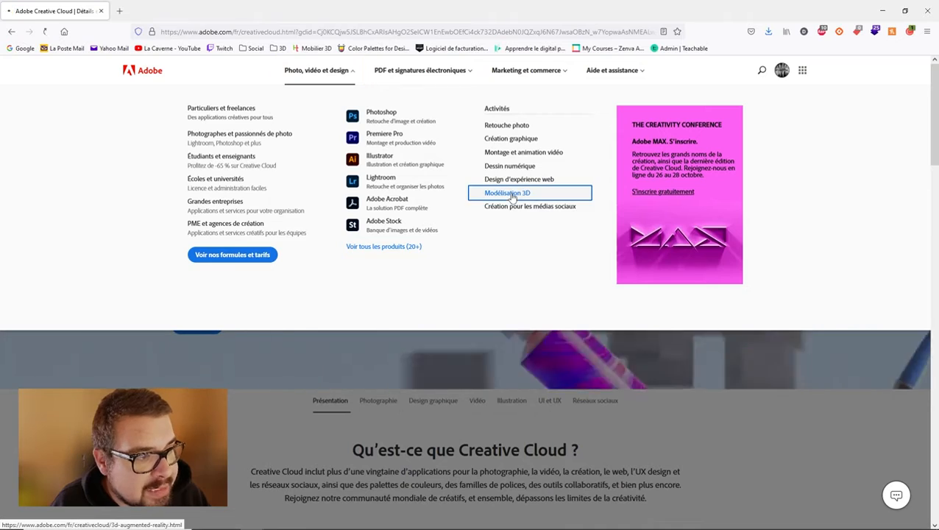
Browse Adobe's 3D and AR page and open the Substance 3D Painter product page.
scroll(507, 289, "up", 3)
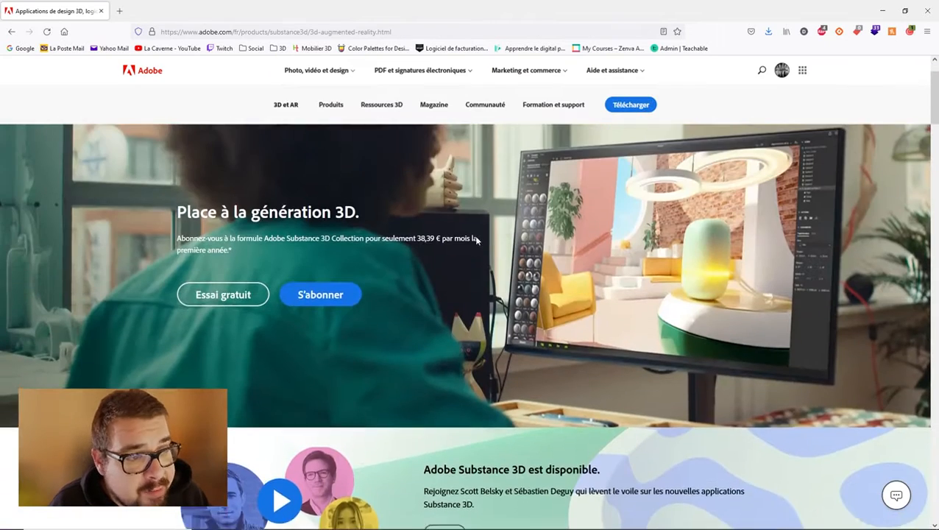
scroll(360, 325, "down", 1)
scroll(361, 326, "down", 4)
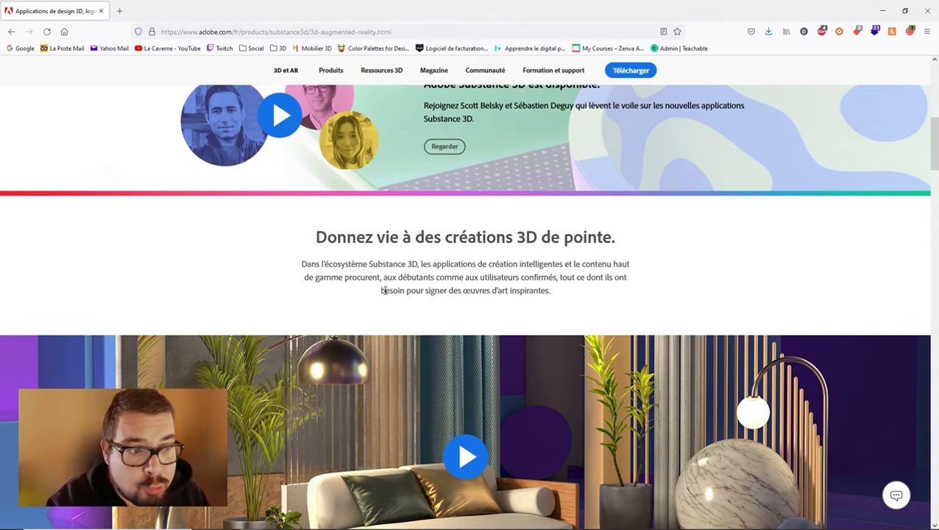
scroll(384, 292, "down", 3)
scroll(384, 292, "down", 4)
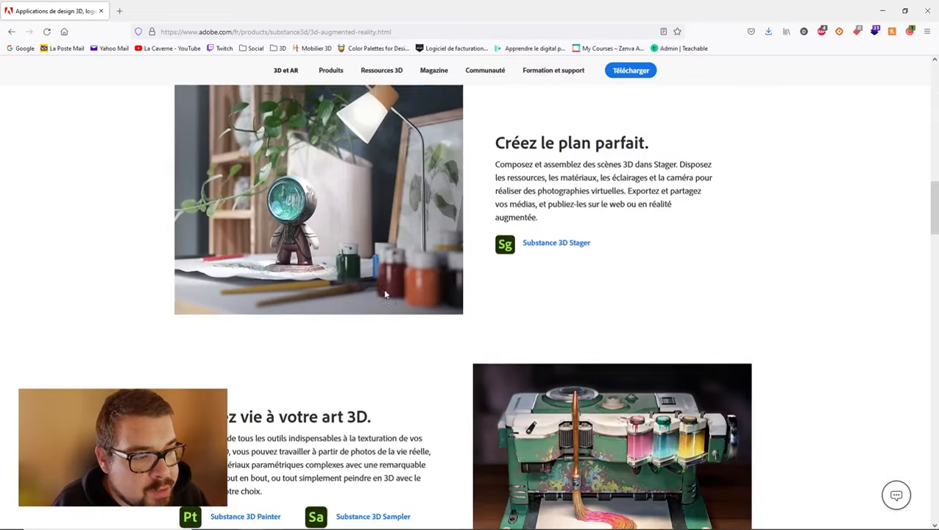
scroll(383, 289, "down", 2)
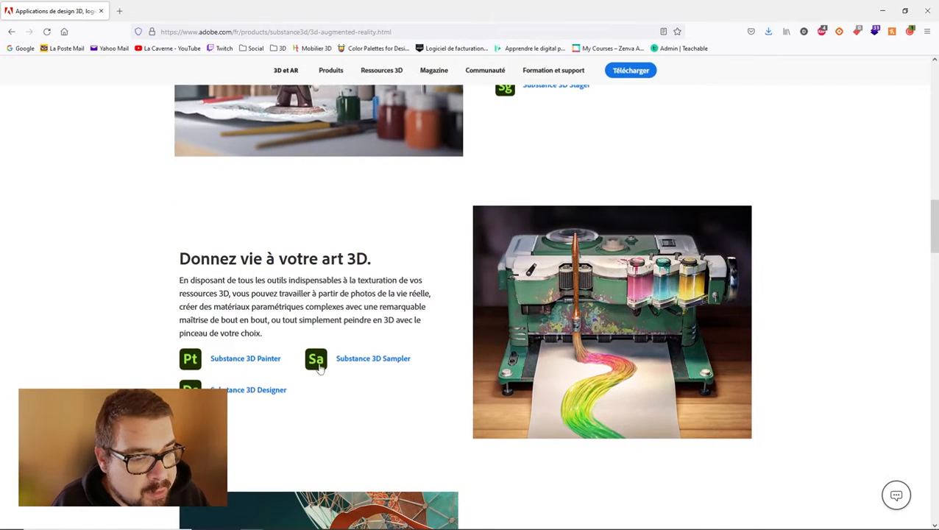
left_click(257, 361)
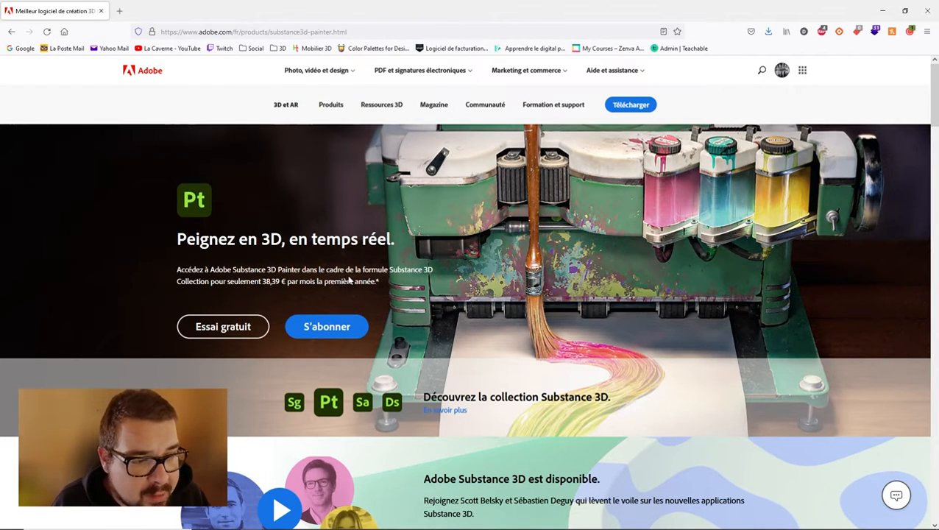
Request the free trial of Substance 3D Painter and dismiss the download of its installer.
scroll(350, 281, "down", 1)
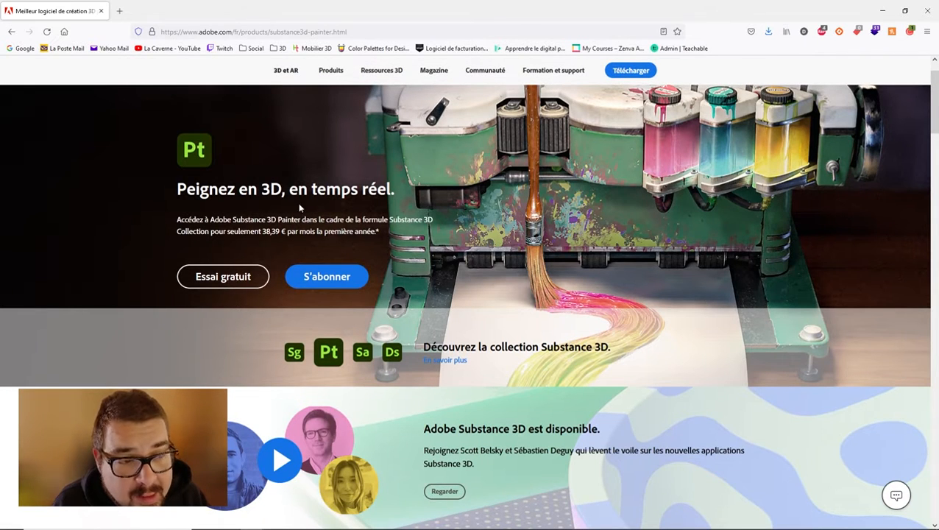
scroll(374, 257, "down", 3)
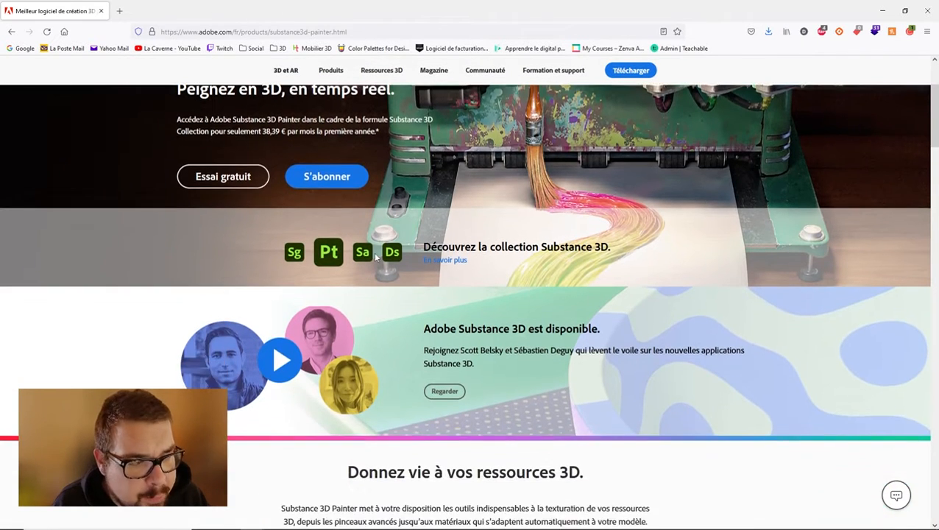
scroll(374, 255, "up", 2)
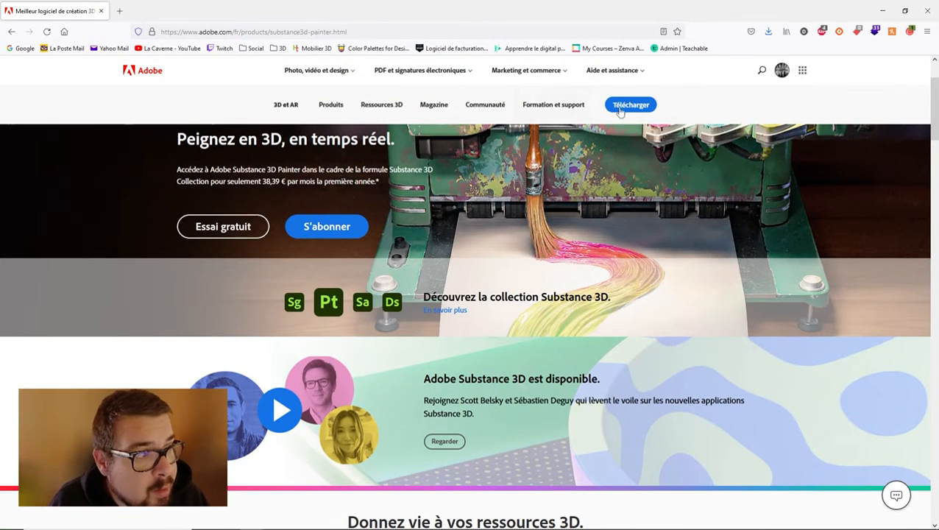
left_click(236, 233)
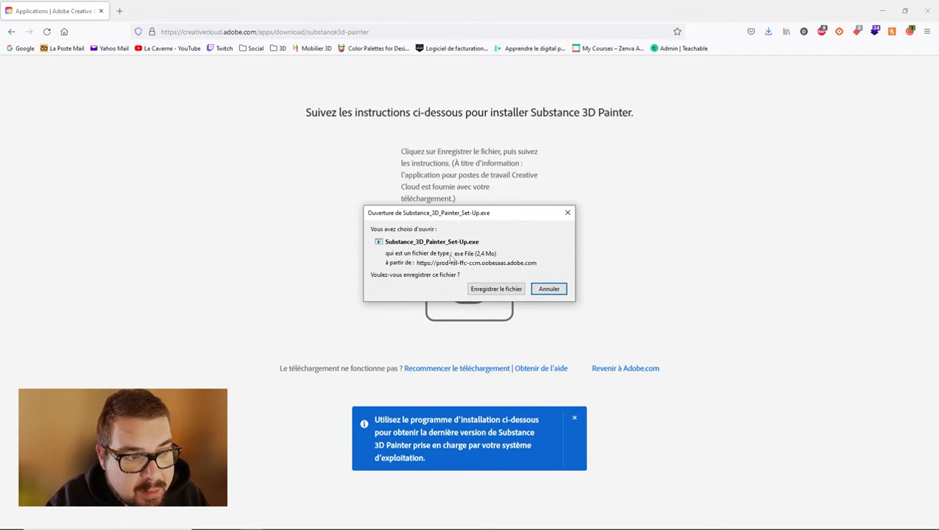
left_click(549, 289)
Switch from the browser to the desktop and launch Adobe Substance 3D Painter.
left_click(882, 10)
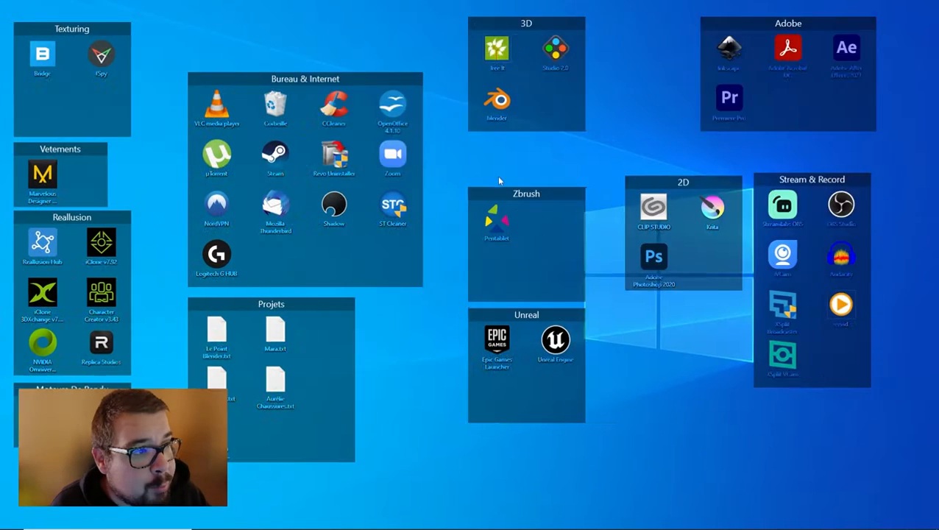
left_click_drag(499, 181, 246, 160)
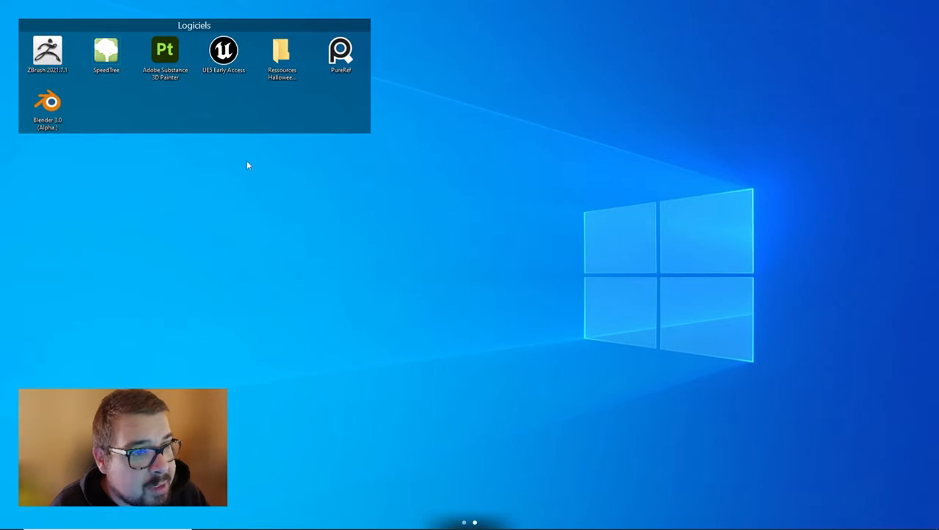
double_click(177, 57)
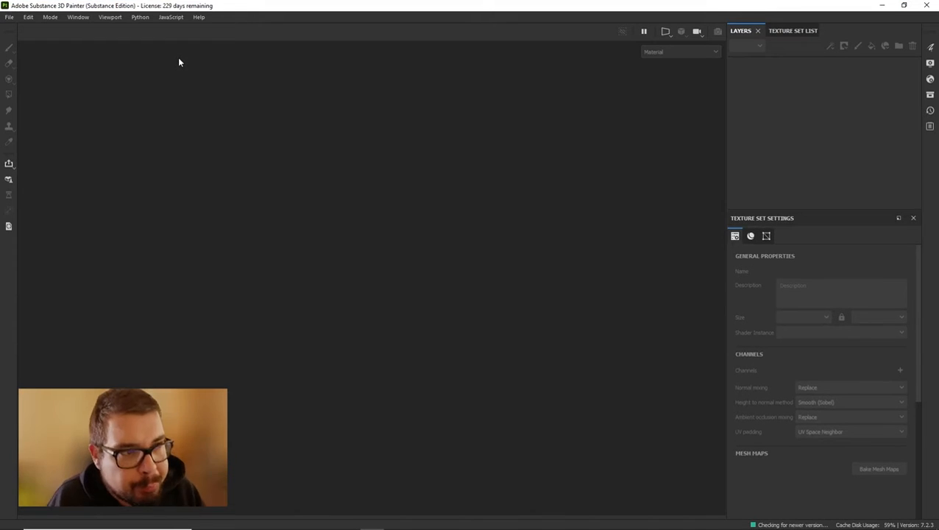
Open the application settings and check the available interface languages, keeping English.
left_click(33, 18)
left_click(53, 59)
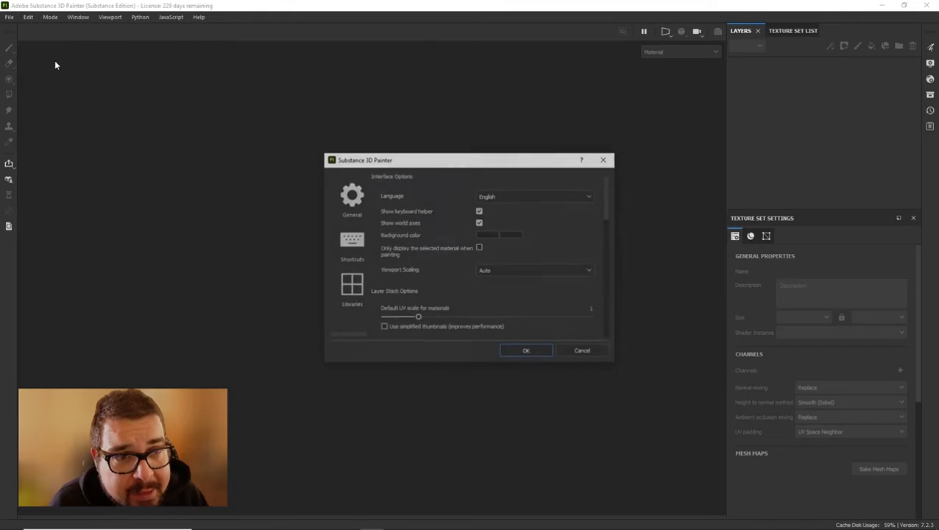
left_click(507, 193)
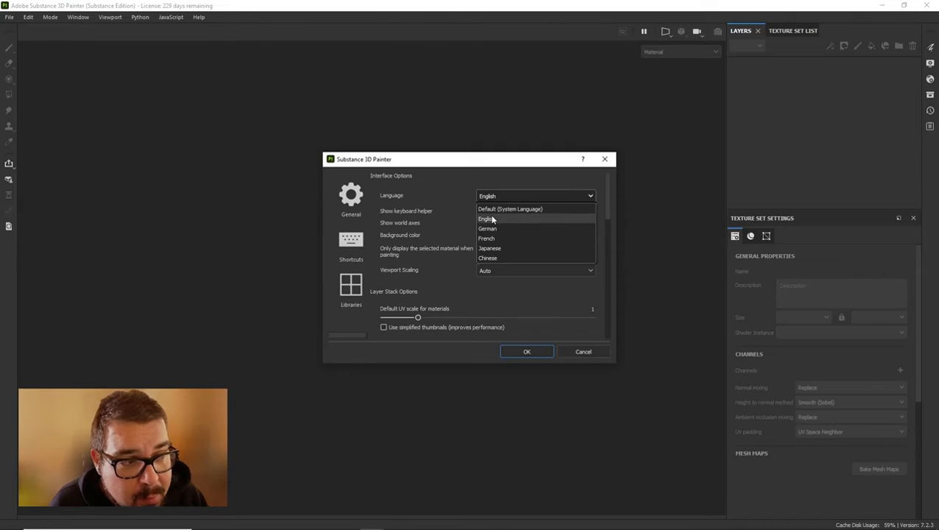
left_click(521, 160)
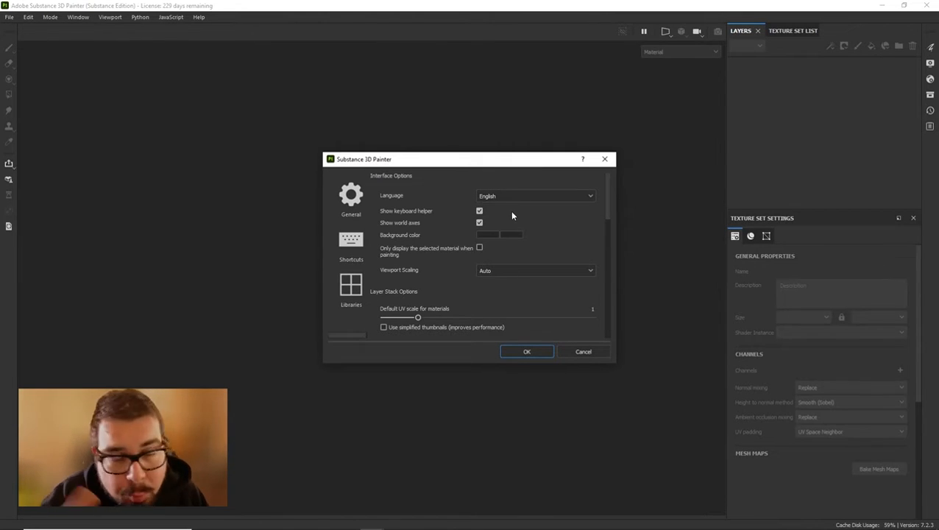
Examine the other general settings, including camera, baking, preview, cache, Iray hardware and update options.
scroll(505, 221, "down", 2)
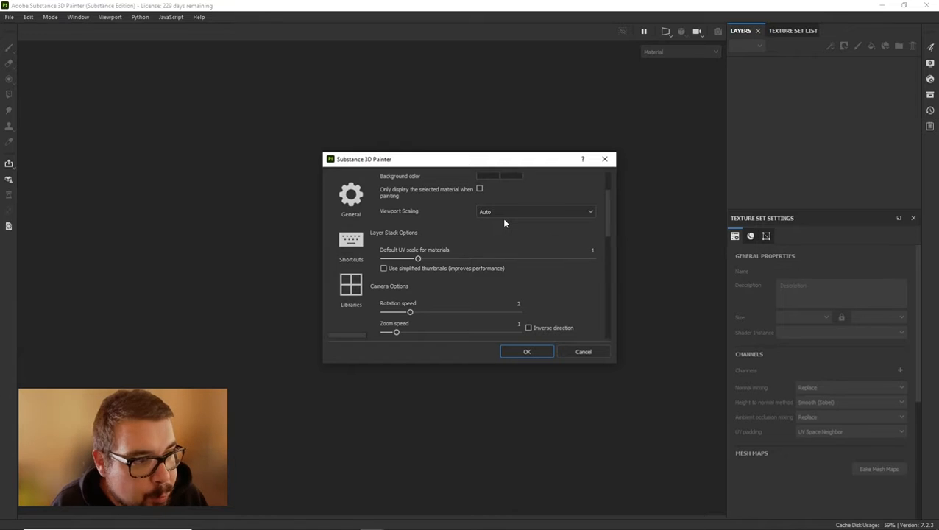
scroll(504, 223, "up", 2)
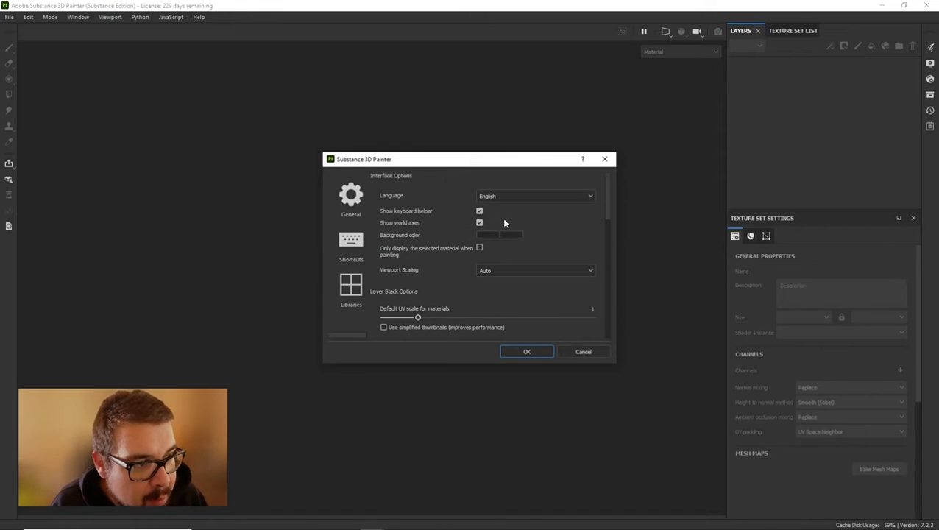
scroll(505, 222, "down", 7)
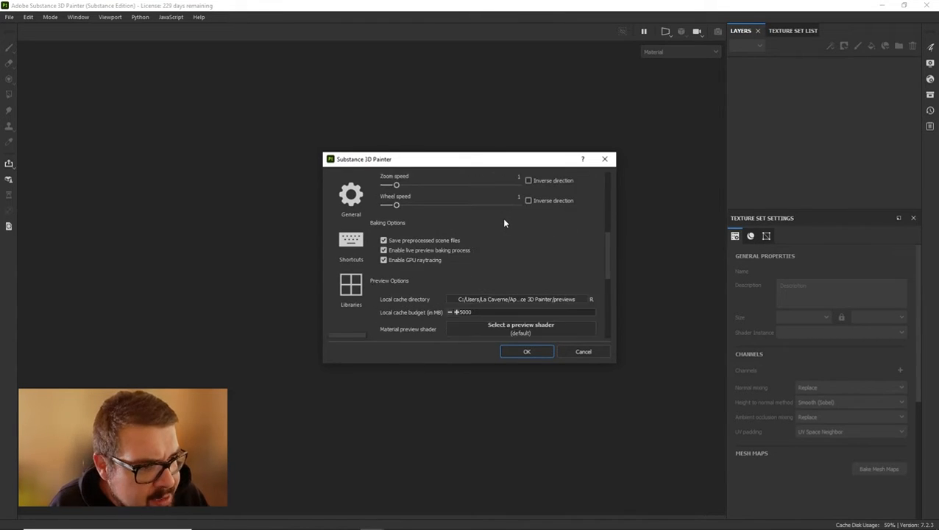
scroll(504, 223, "down", 1)
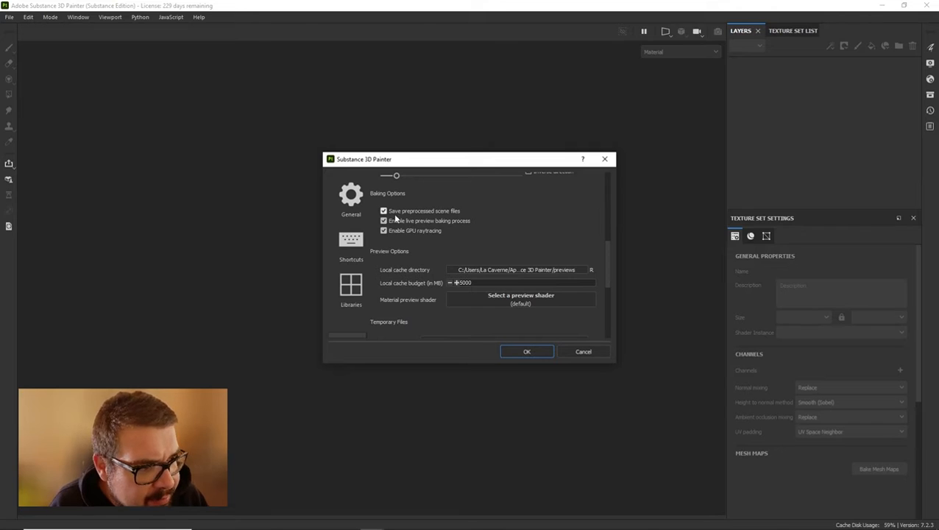
scroll(433, 232, "down", 2)
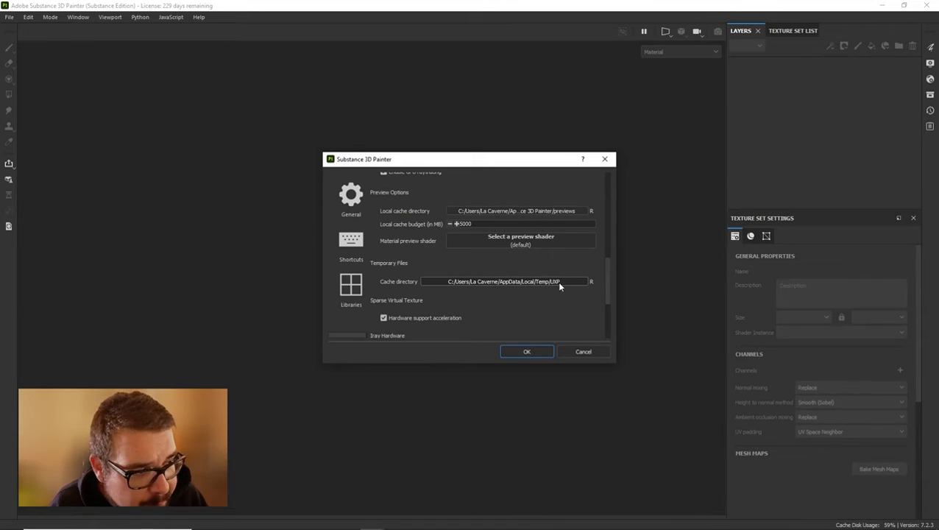
scroll(511, 266, "down", 2)
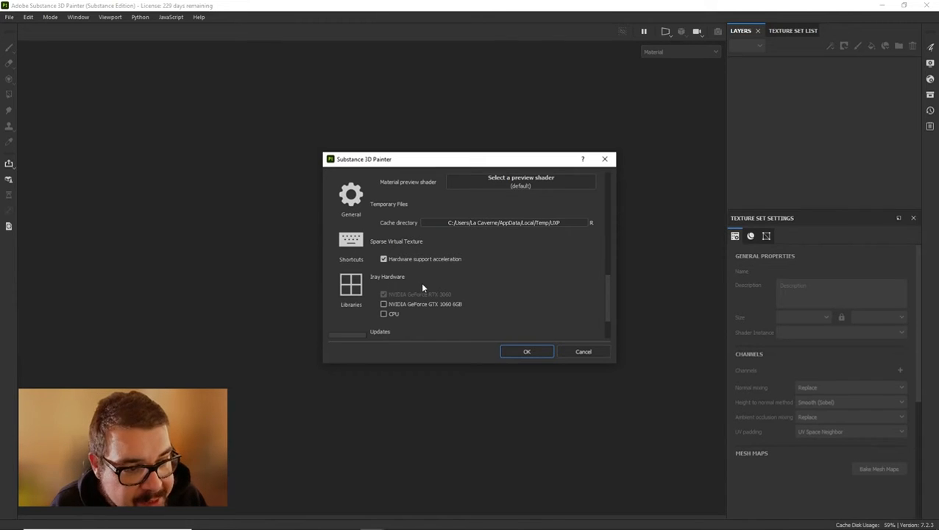
scroll(421, 287, "down", 2)
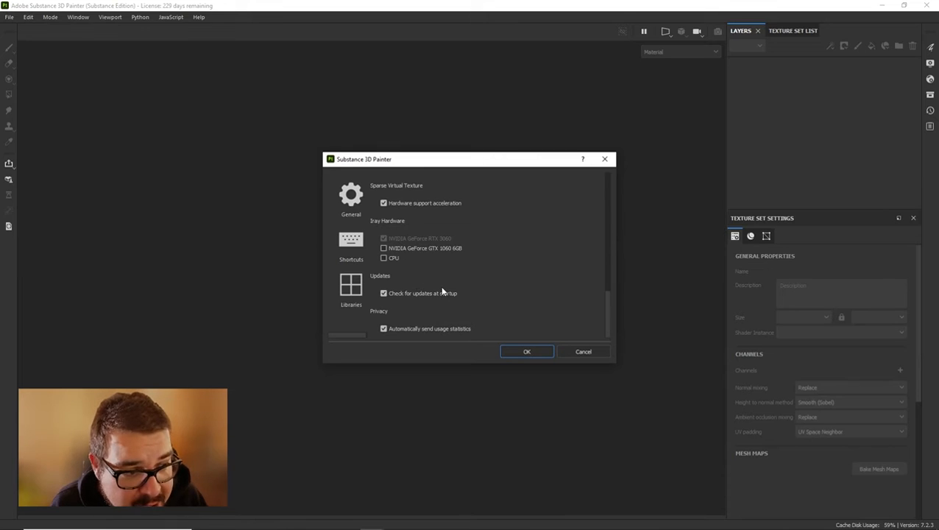
Review the keyboard shortcuts and library locations, and close the settings.
left_click(349, 246)
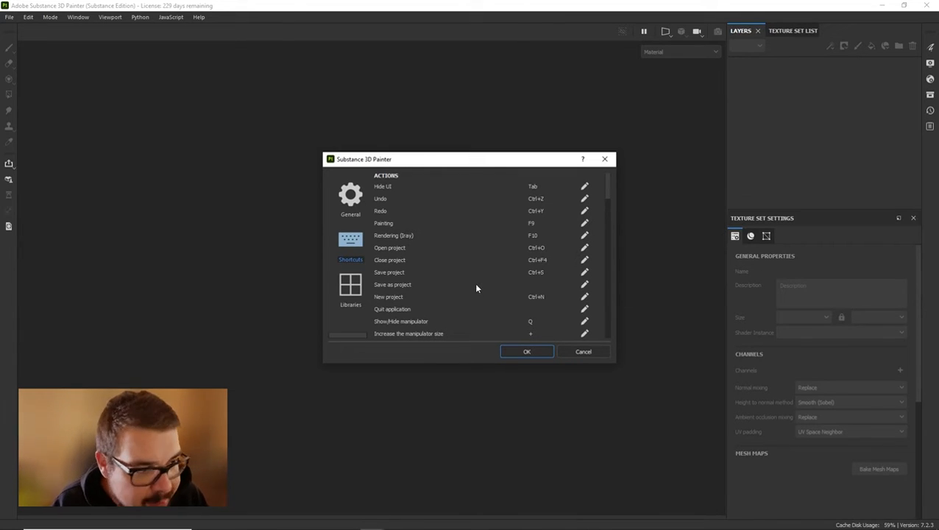
left_click(355, 284)
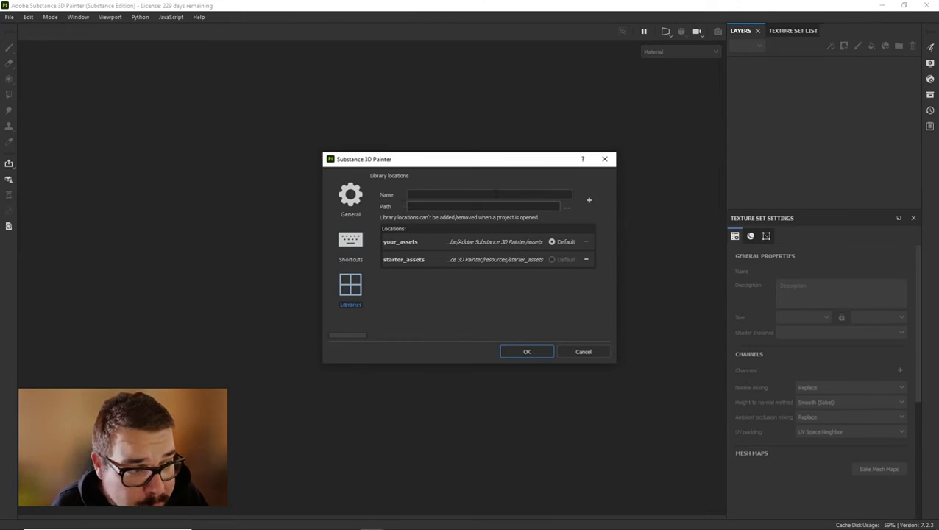
left_click(528, 352)
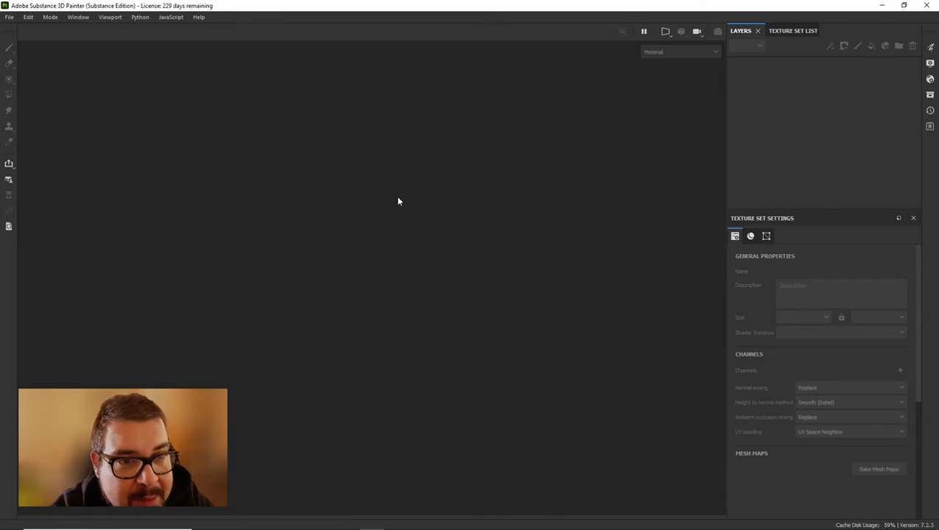
Open the sample project JadeToad.spp.
left_click(9, 16)
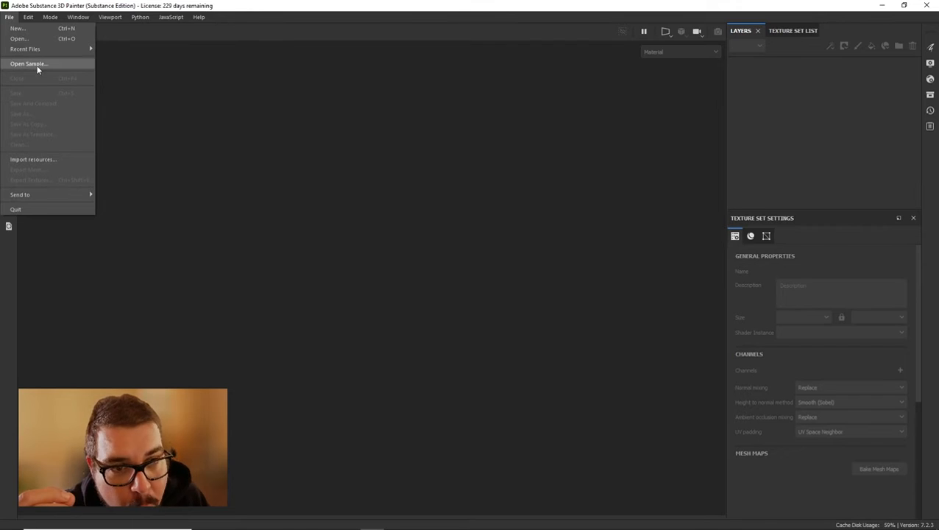
left_click(37, 66)
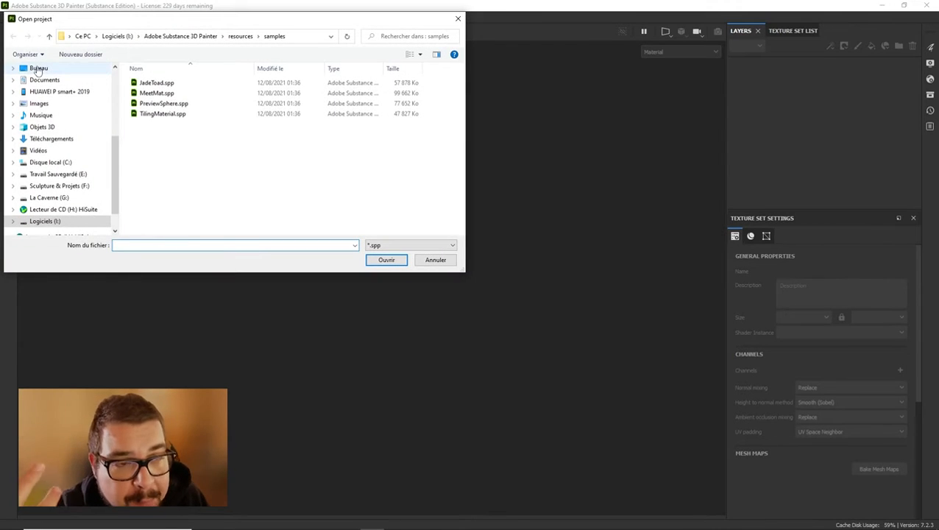
double_click(163, 84)
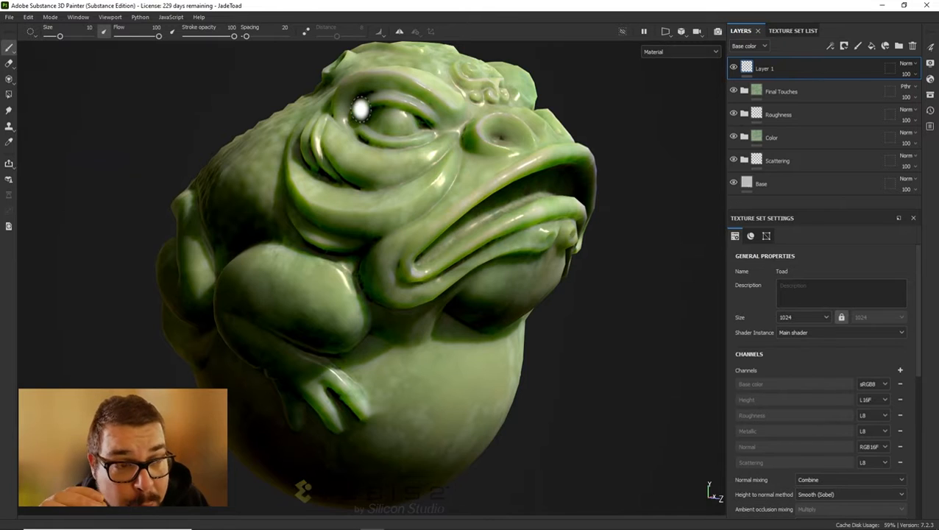
Bring up the texture export settings for the toad project and show the output templates.
left_click(10, 18)
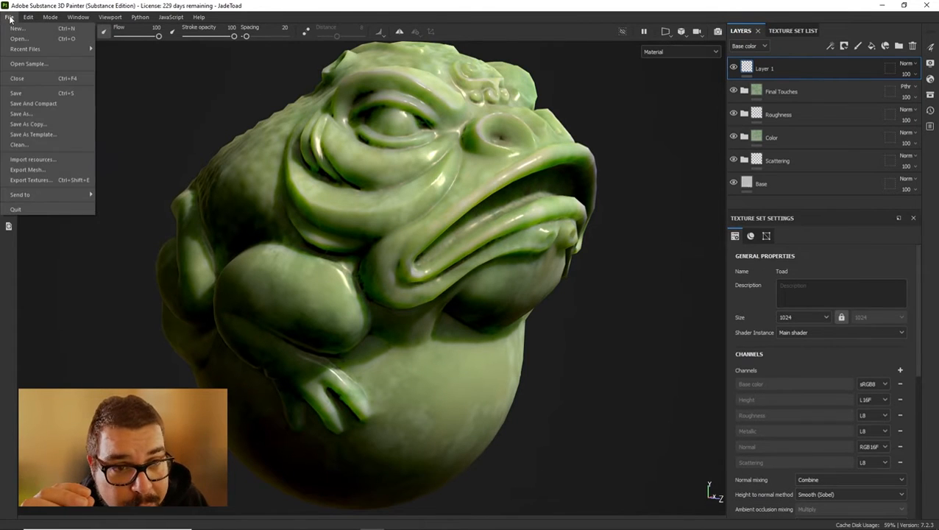
left_click(53, 177)
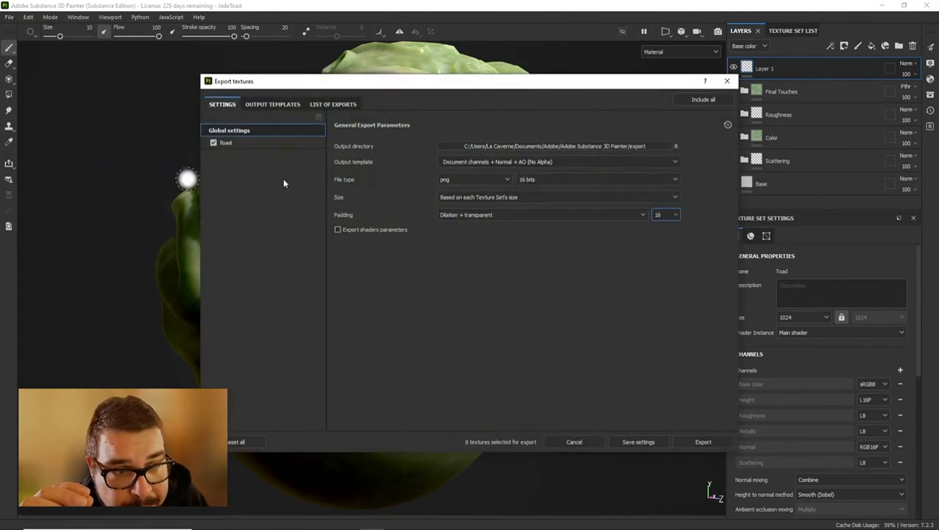
left_click_drag(463, 80, 389, 75)
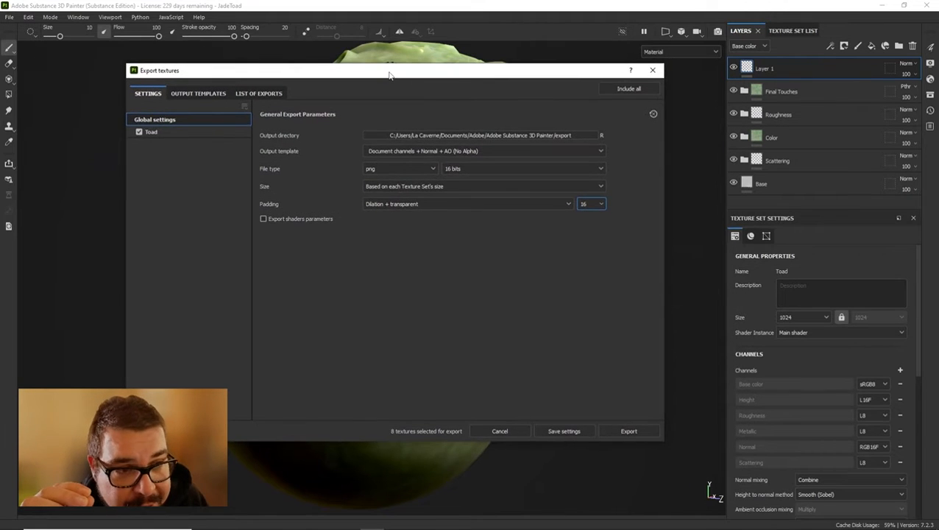
left_click(198, 95)
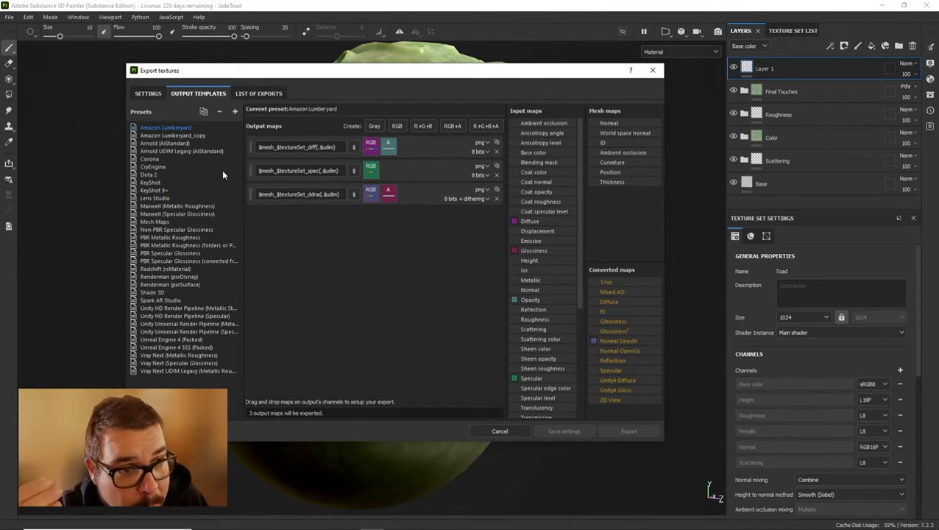
Create a new export preset named Unreal_Optimized.
left_click(235, 111)
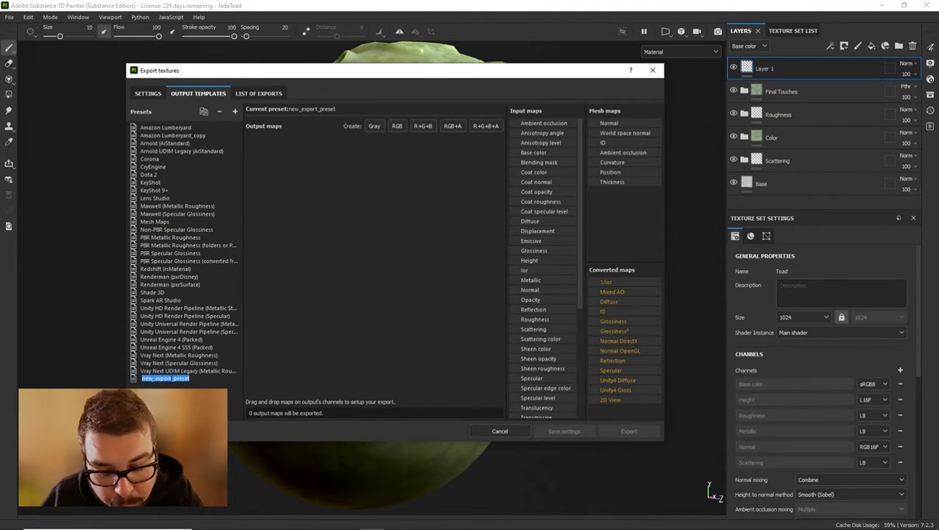
type("Unieal")
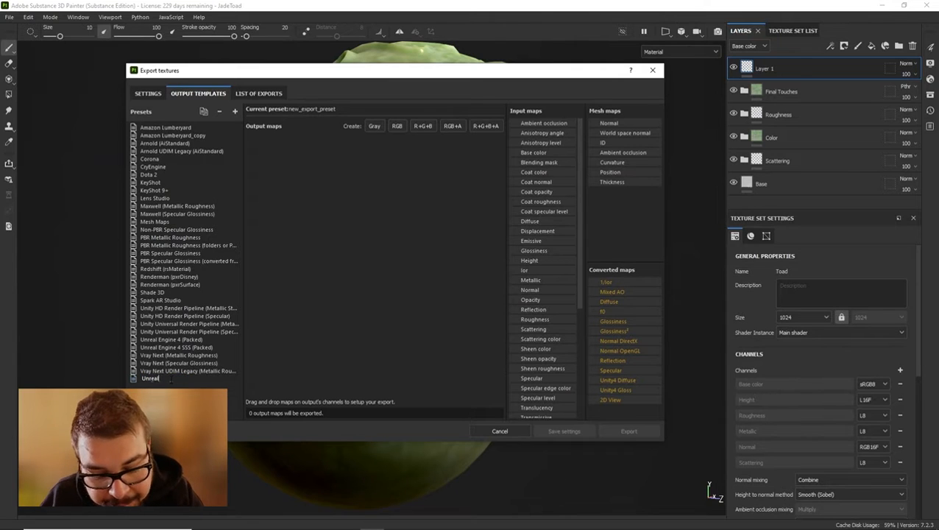
type("_Optimized")
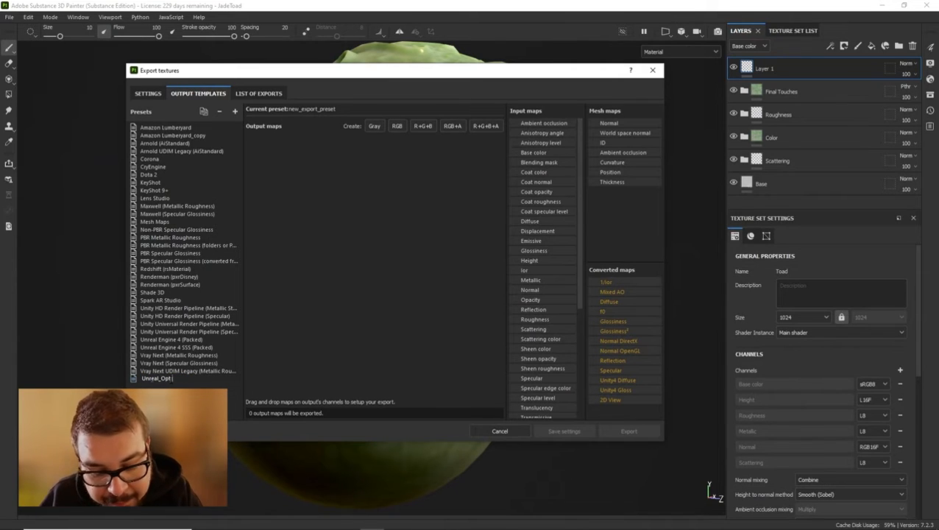
key("Return")
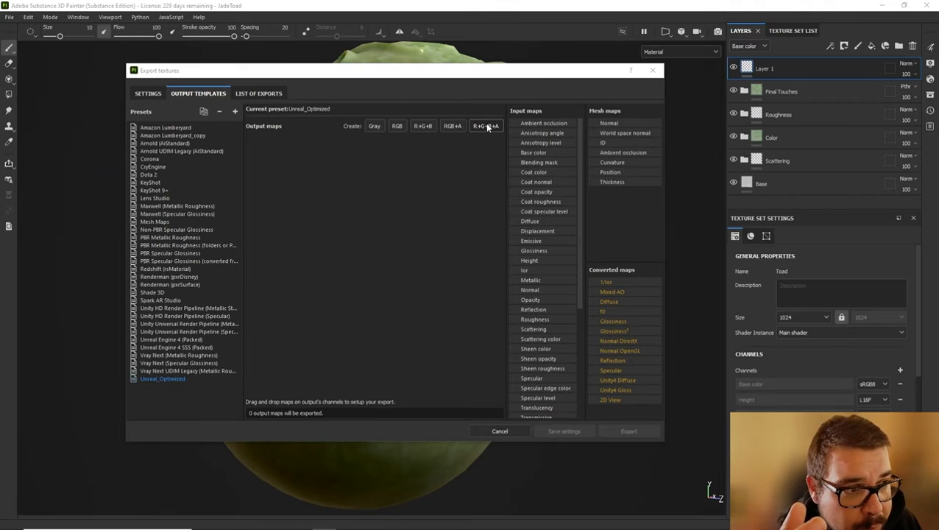
Add an RGB output map to the preset and name it T_$textureSet_Color, using the texture set variable.
left_click(396, 127)
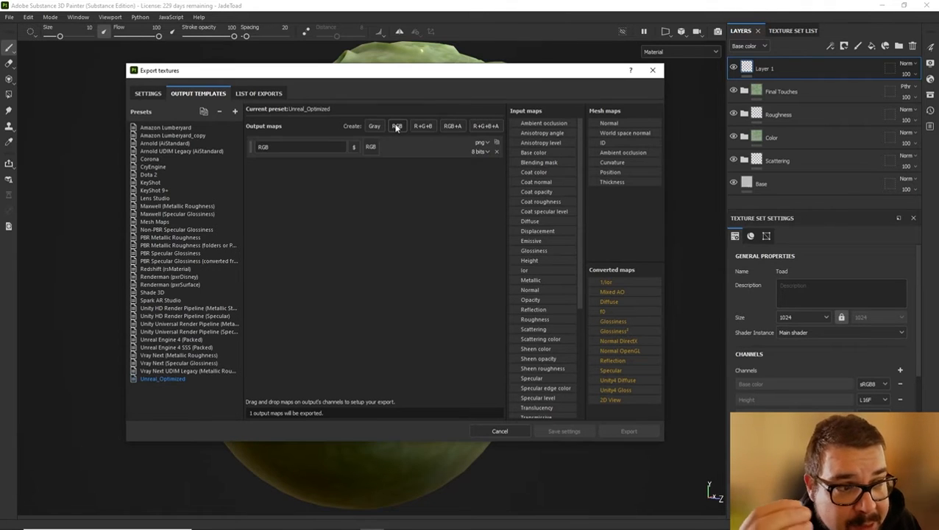
double_click(299, 147)
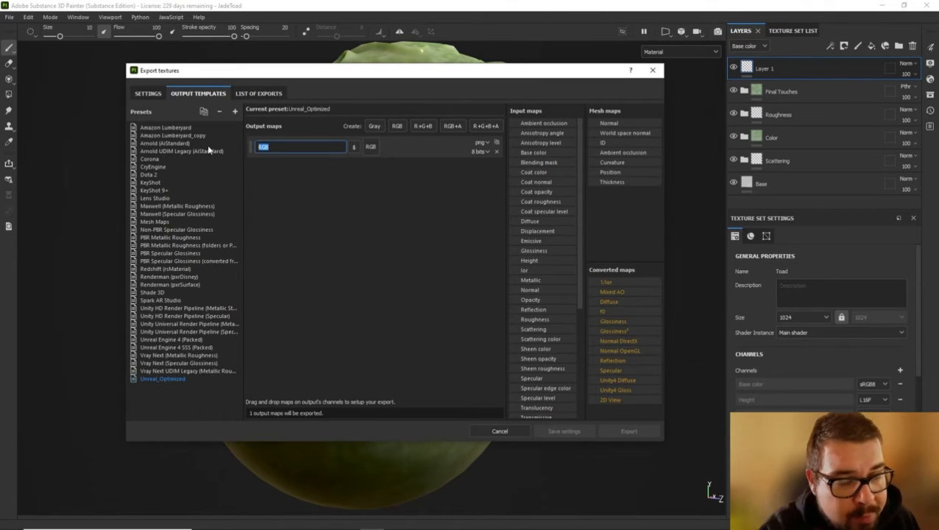
type("T_")
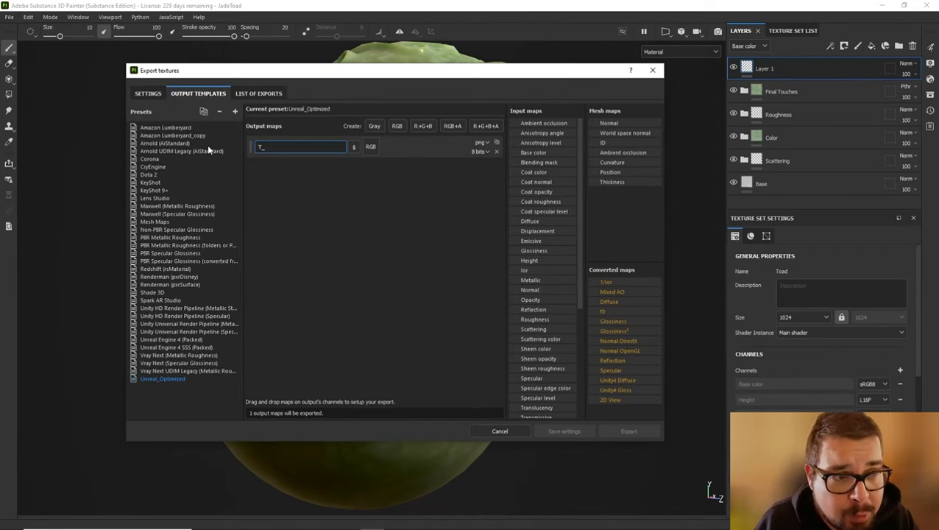
left_click(351, 148)
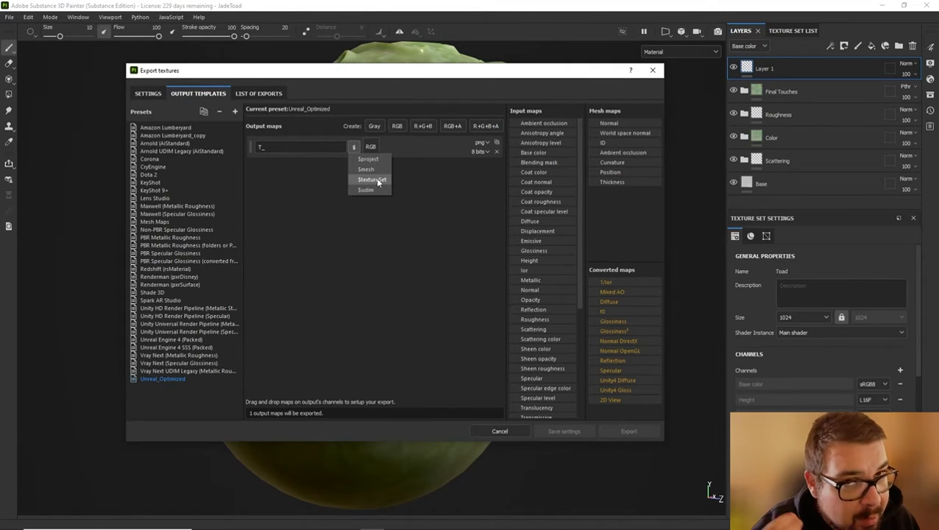
left_click(378, 181)
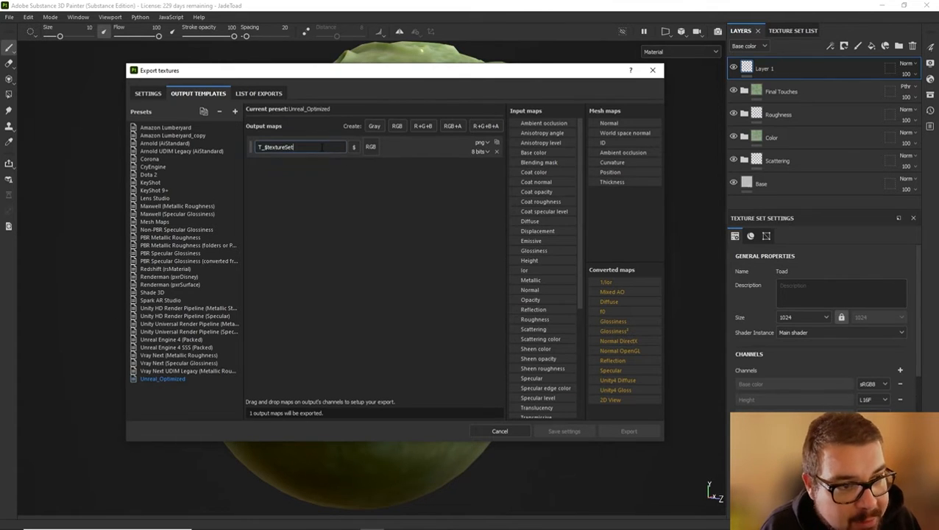
type("_")
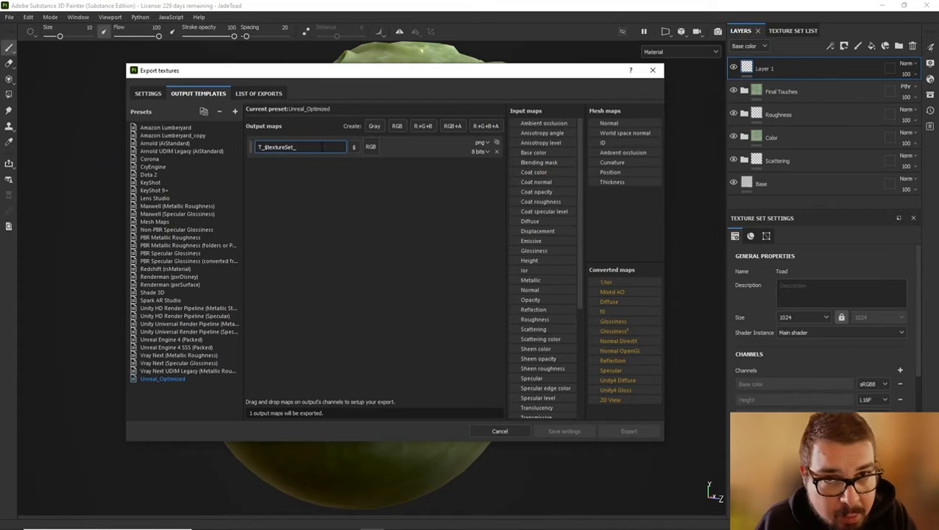
type("Color")
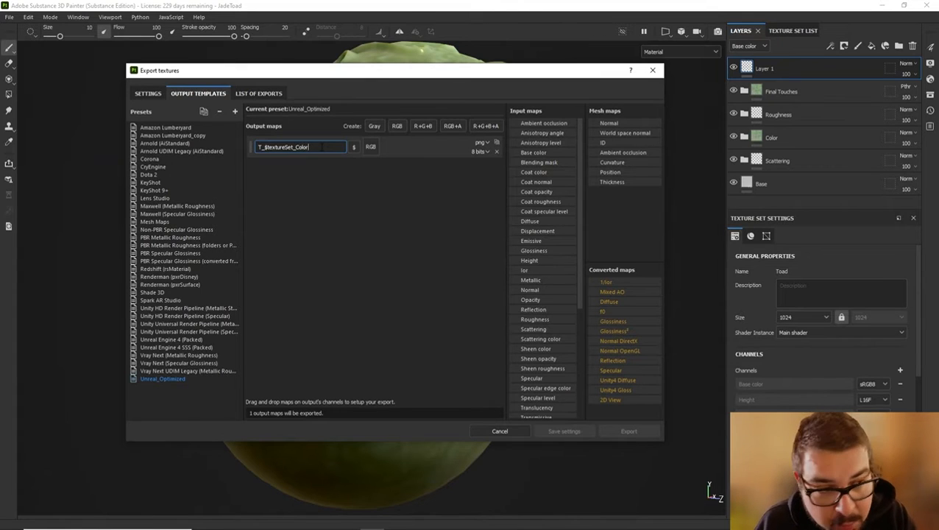
Set the color map's file format to jpg and feed its RGB slot from the Base color RGB channels.
left_click(481, 145)
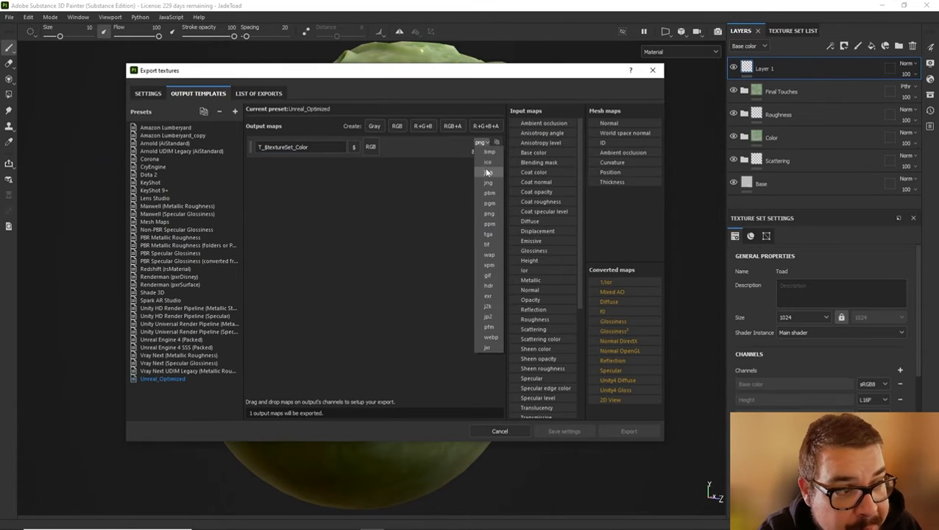
left_click(488, 172)
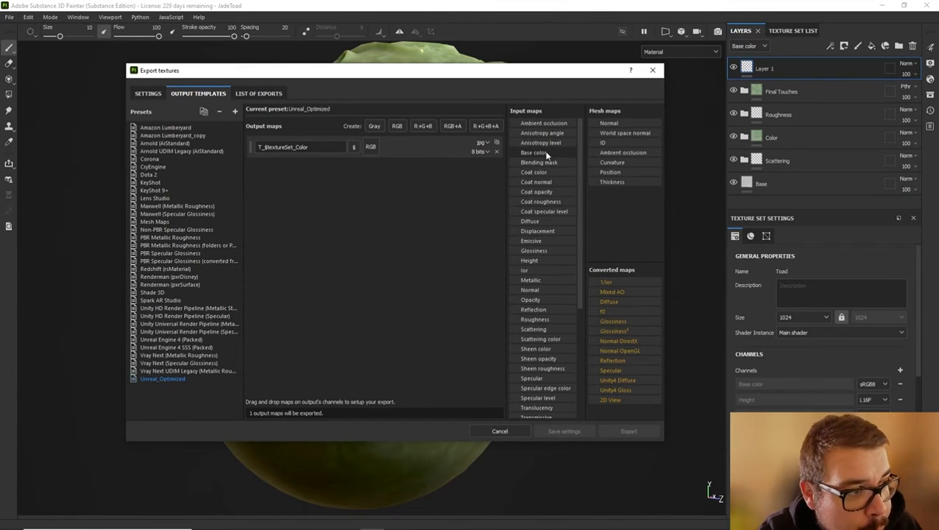
left_click_drag(544, 151, 375, 148)
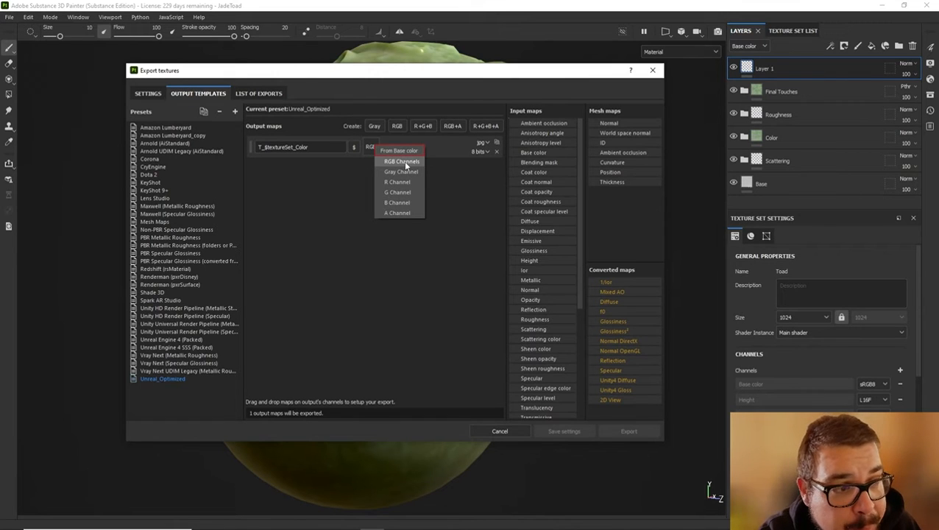
left_click(404, 162)
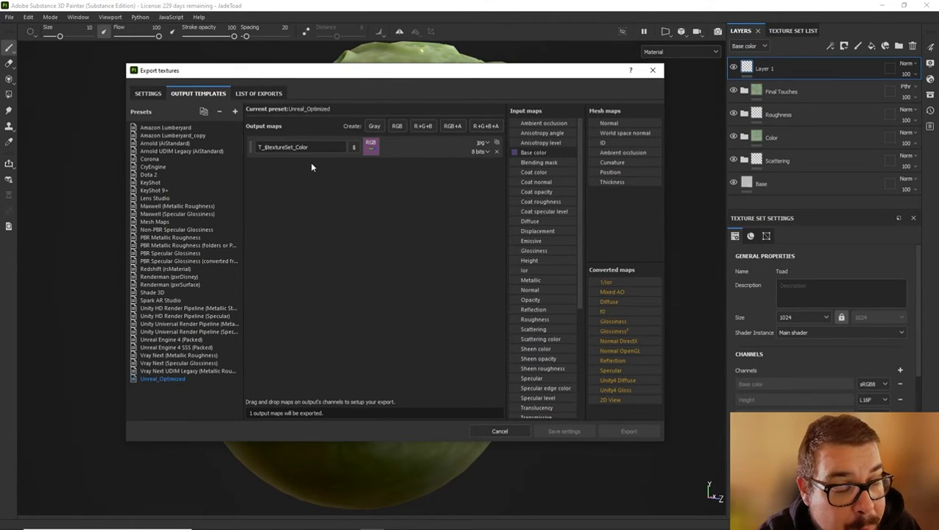
Add a grayscale output map and name it T_$textureSet_Opacity/Alpha, reusing the color map's name prefix.
left_click(375, 127)
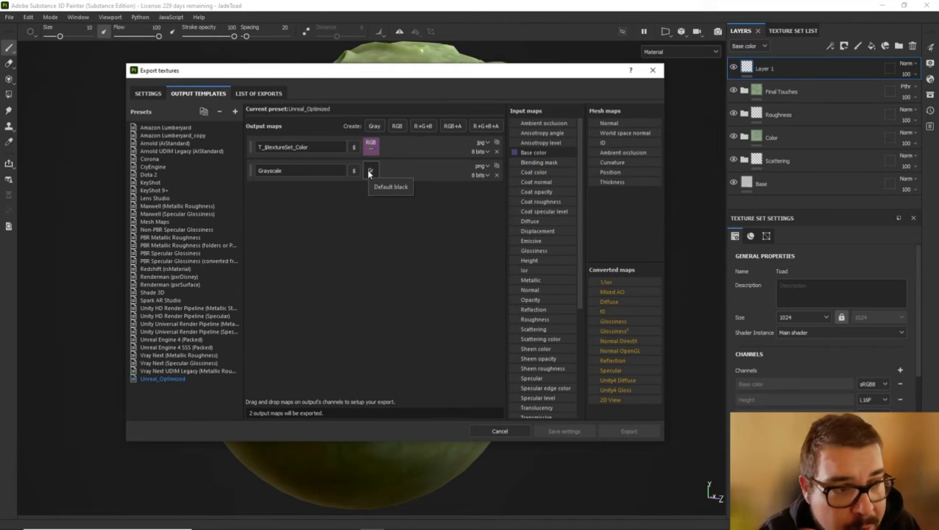
double_click(279, 171)
type("T_")
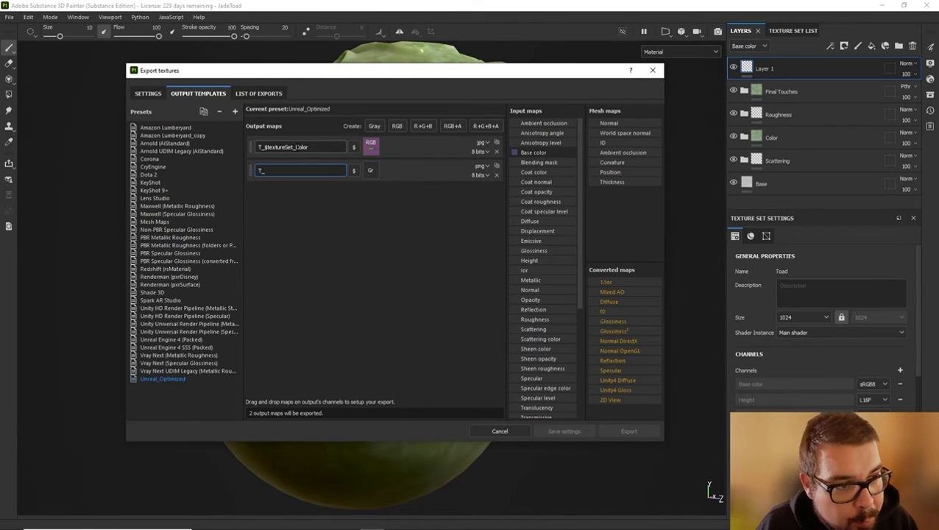
left_click_drag(299, 147, 243, 147)
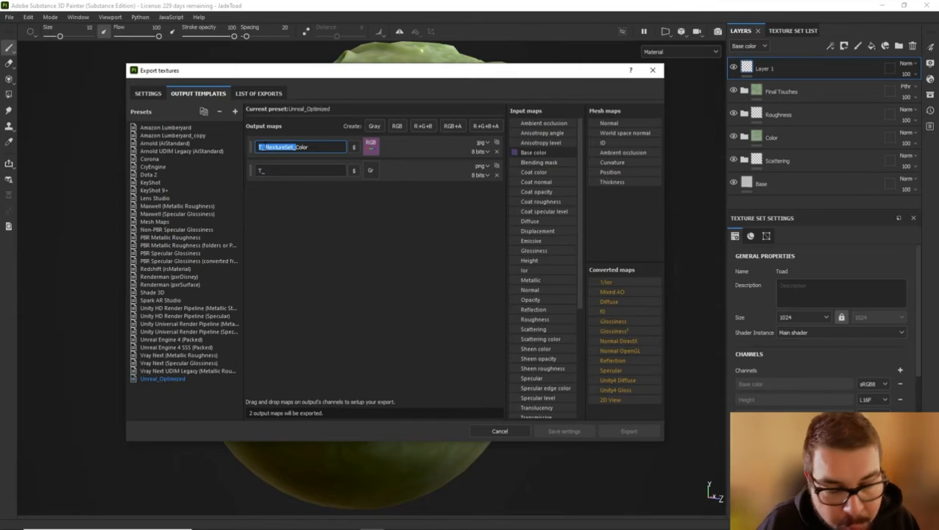
double_click(273, 168)
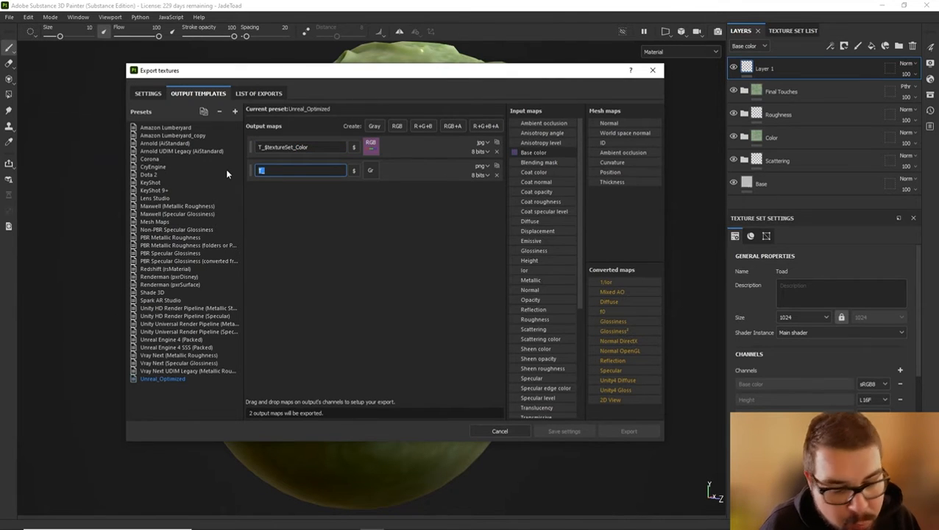
type("T_$textureSet_")
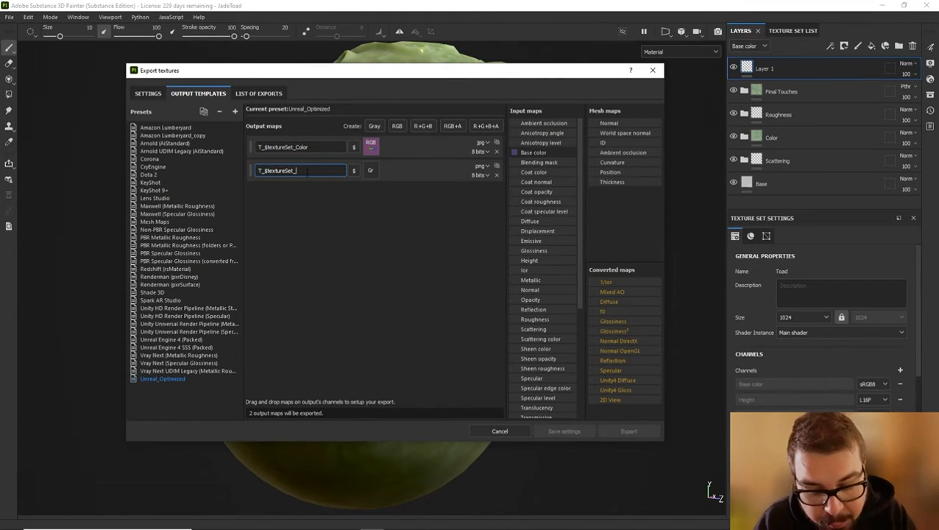
type("Opacity")
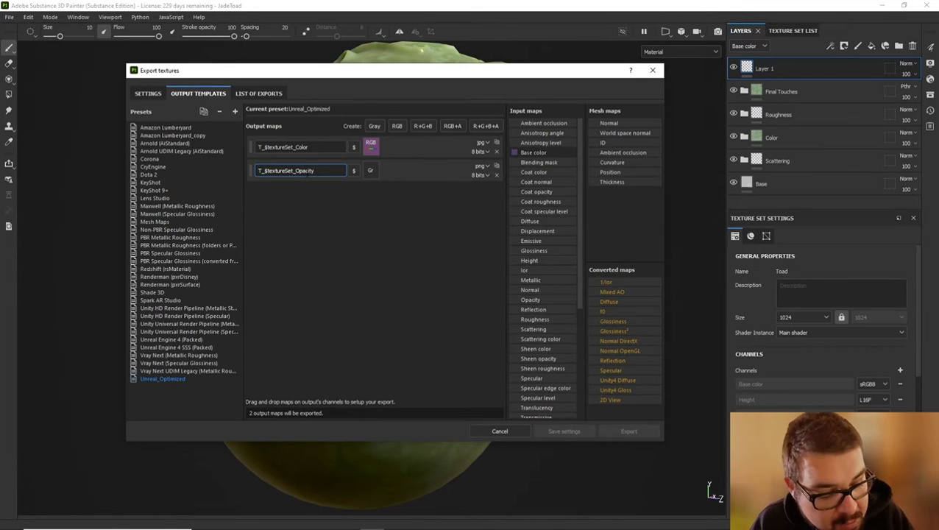
type("/Alpha")
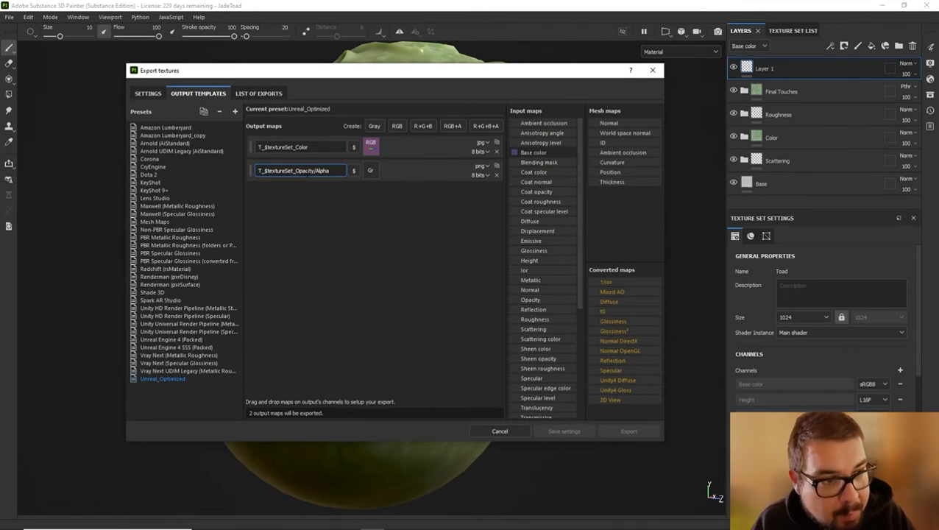
left_click(316, 190)
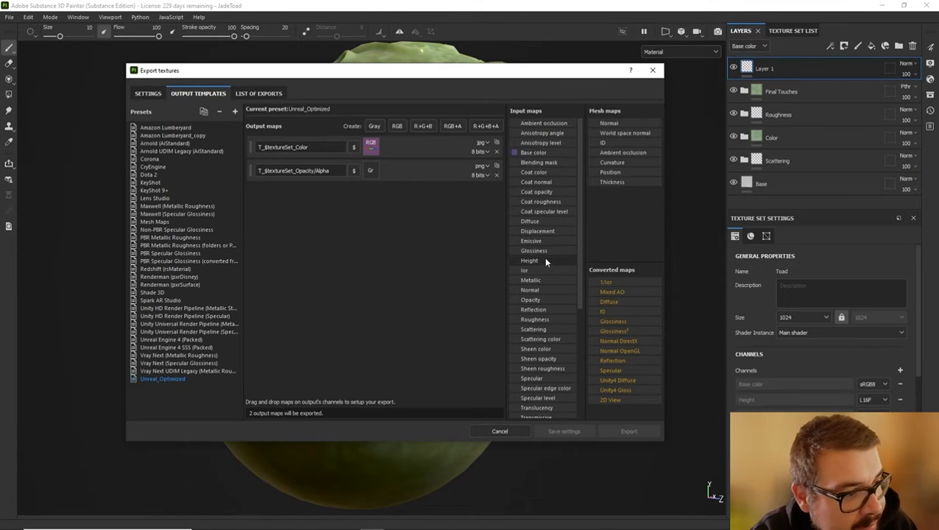
Feed the opacity map from the Opacity gray channel and set its bit depth to 16 bits, keeping png.
left_click_drag(539, 299, 373, 168)
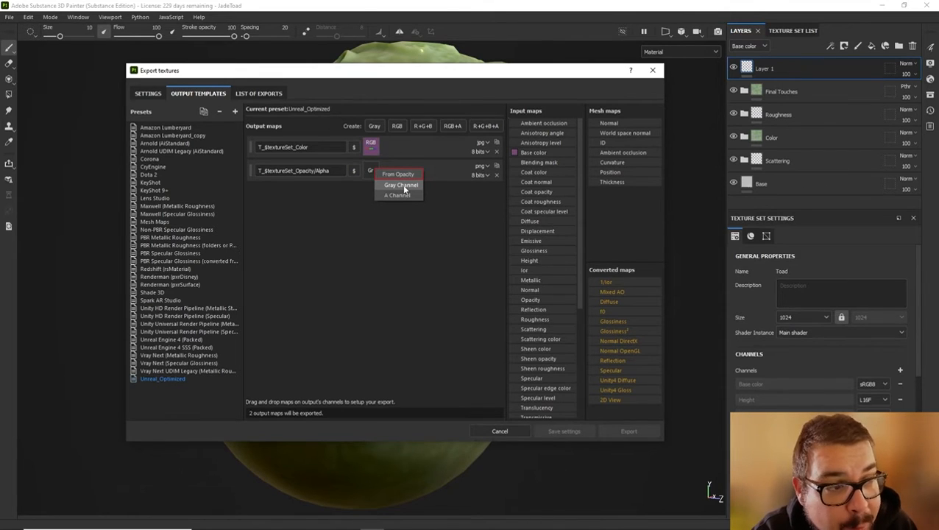
left_click(402, 185)
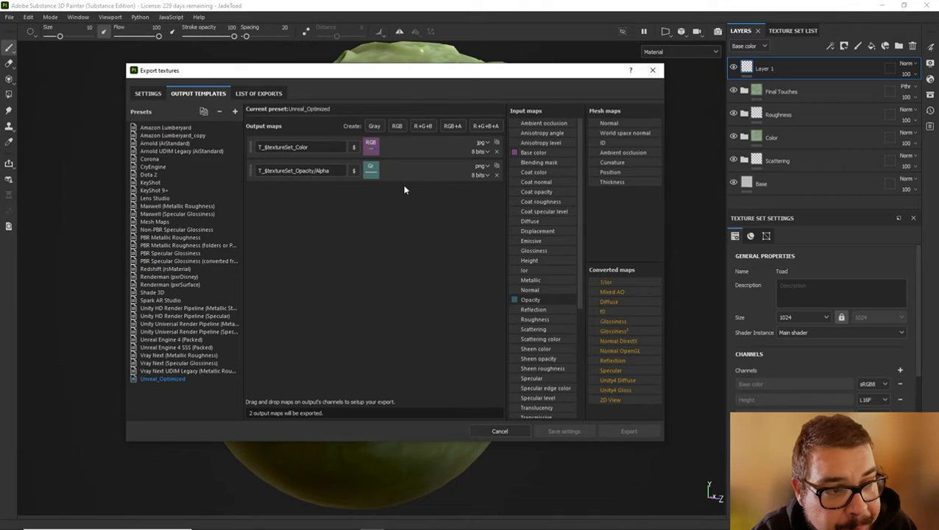
left_click(483, 166)
left_click(487, 167)
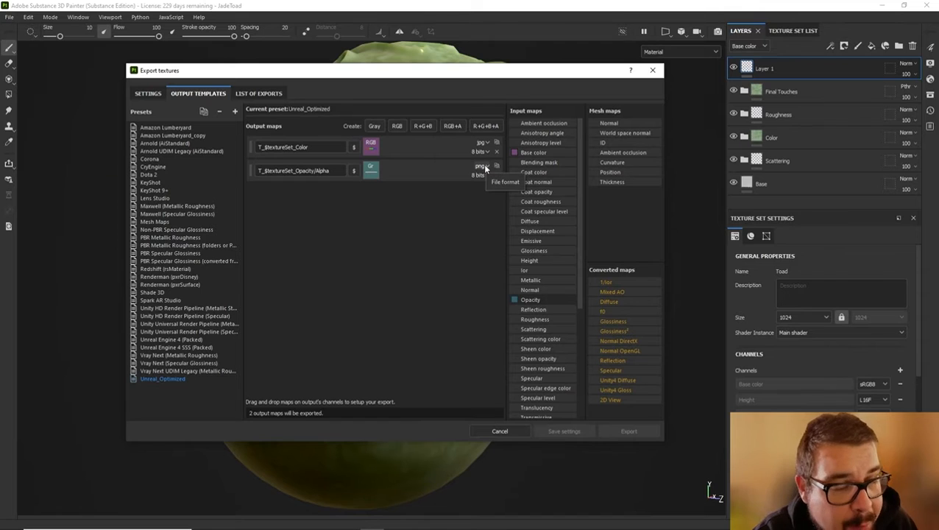
left_click(479, 176)
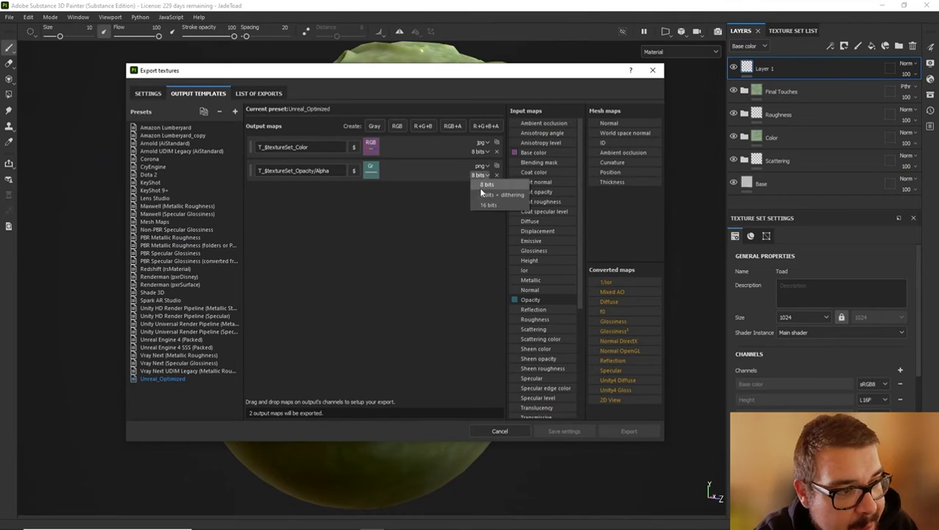
left_click(490, 205)
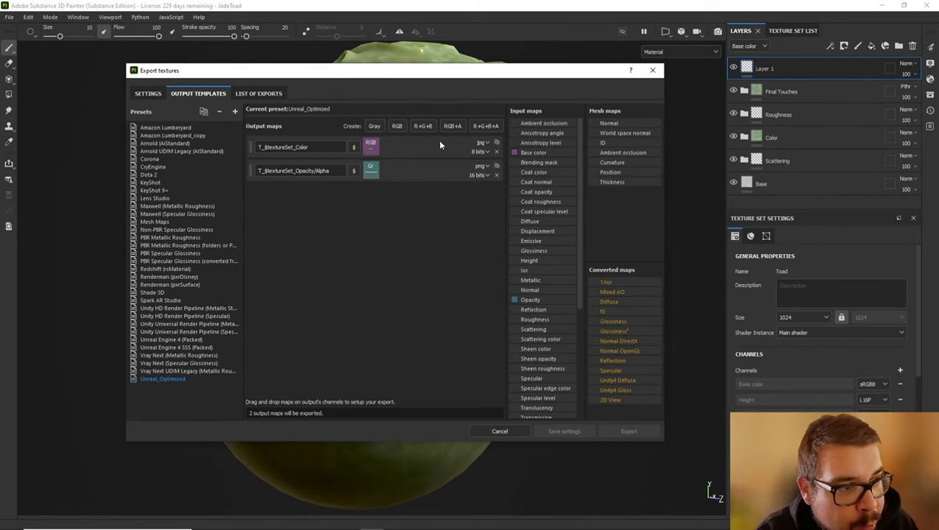
Add an R+G+B+A output map to the preset and name it T_$textureSet_MSRAO.
left_click(492, 126)
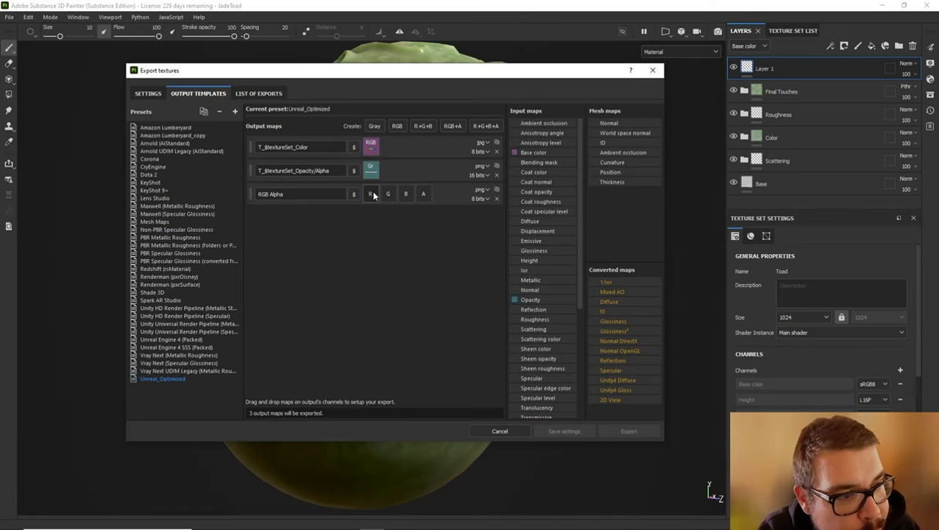
left_click_drag(296, 195, 237, 194)
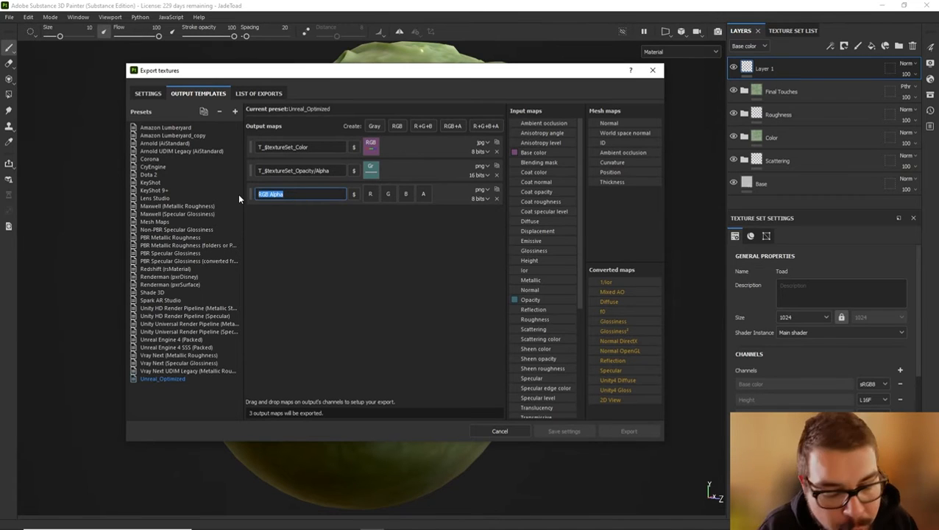
type("T_$textureSet_")
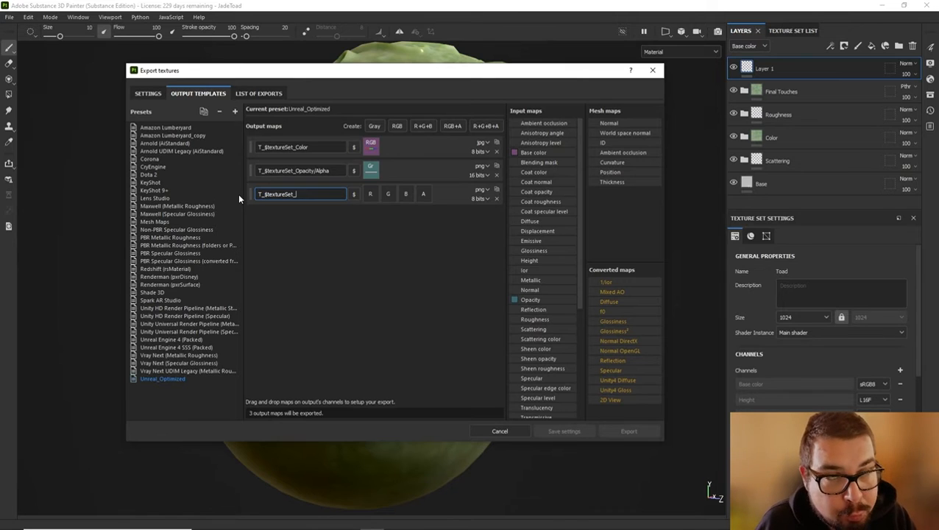
type("Meat")
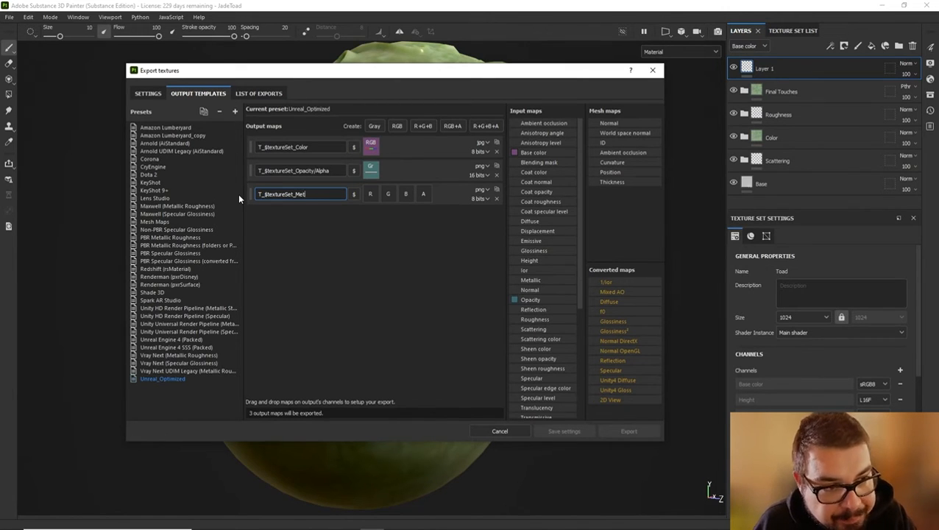
type("a")
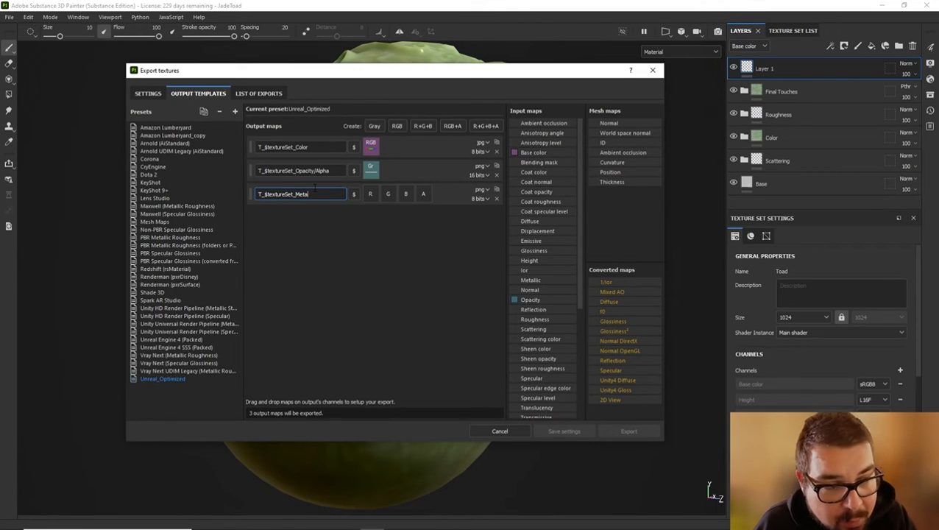
key("BackSpace")
key("BackSpace")
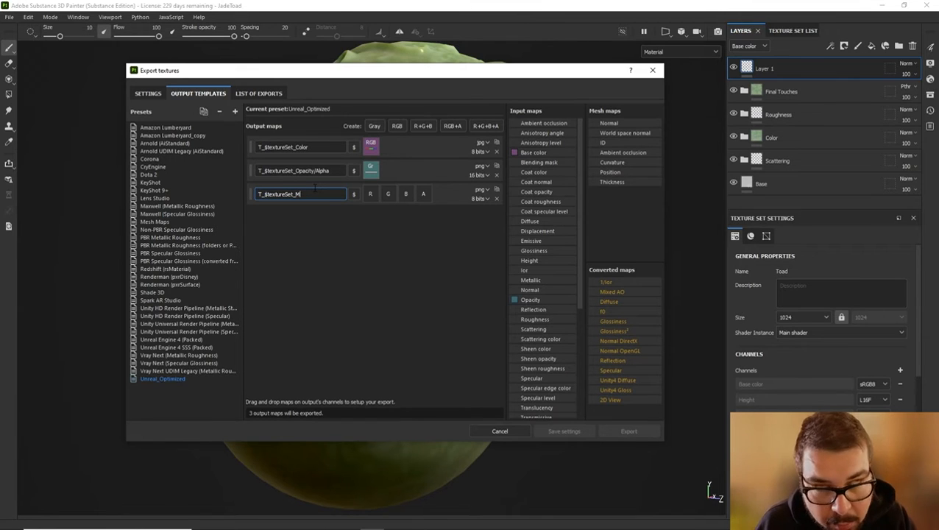
type("Specula")
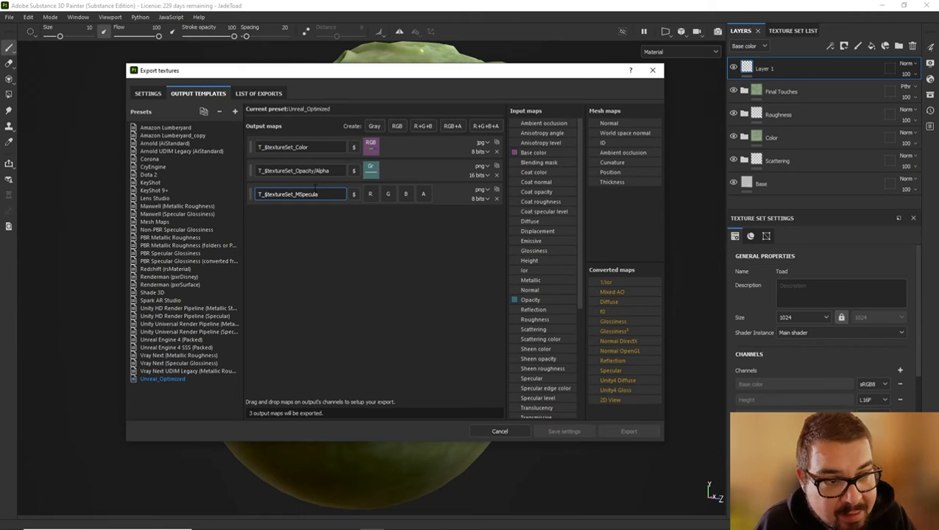
key("BackSpace")
key("BackSpace")
key("BackSpace")
key("BackSpace")
key("BackSpace")
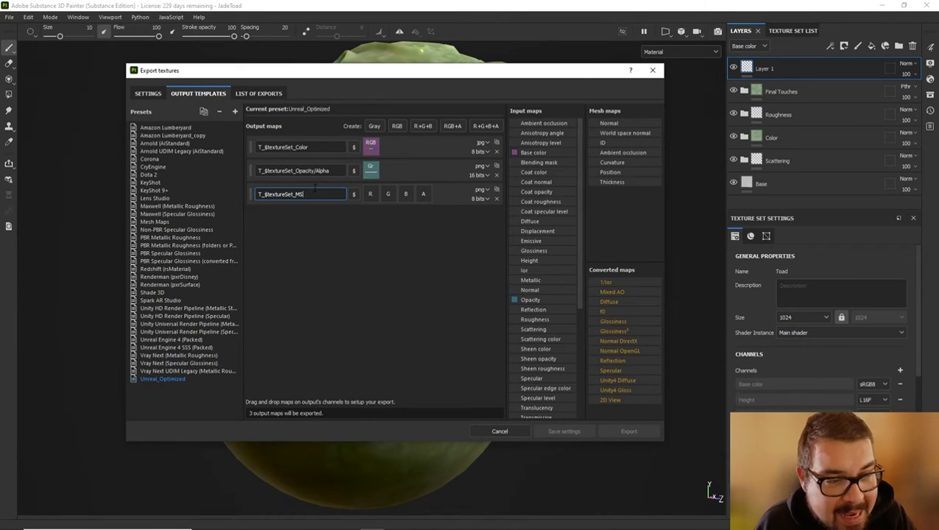
type("Rough")
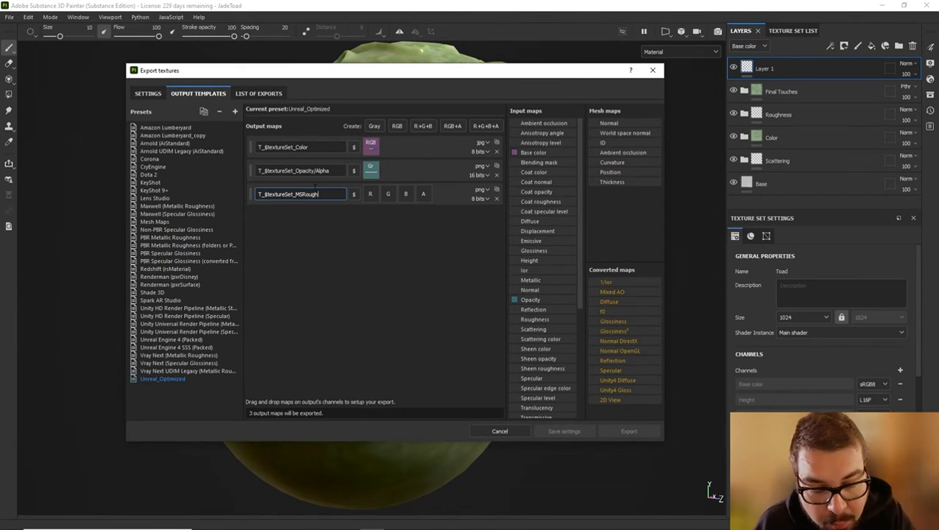
key("BackSpace")
key("BackSpace")
key("BackSpace")
key("BackSpace")
key("BackSpace")
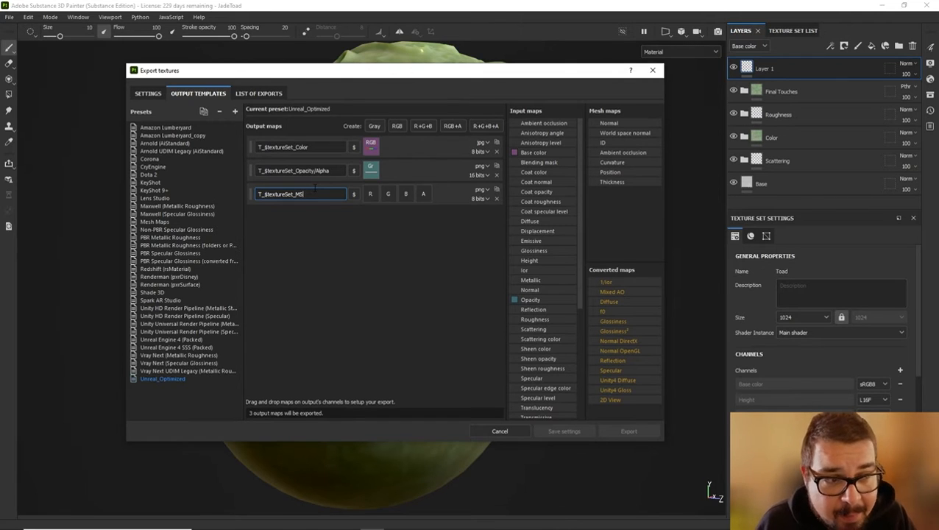
type("R")
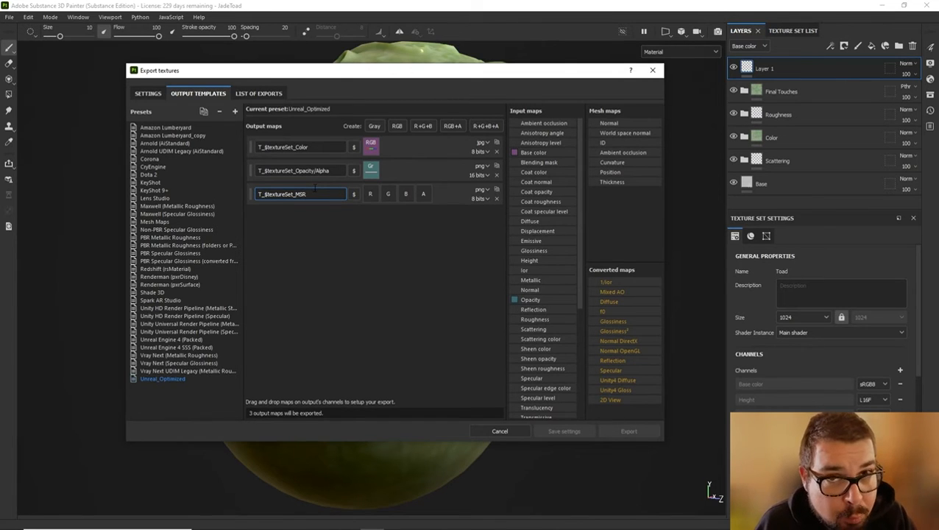
type("AO")
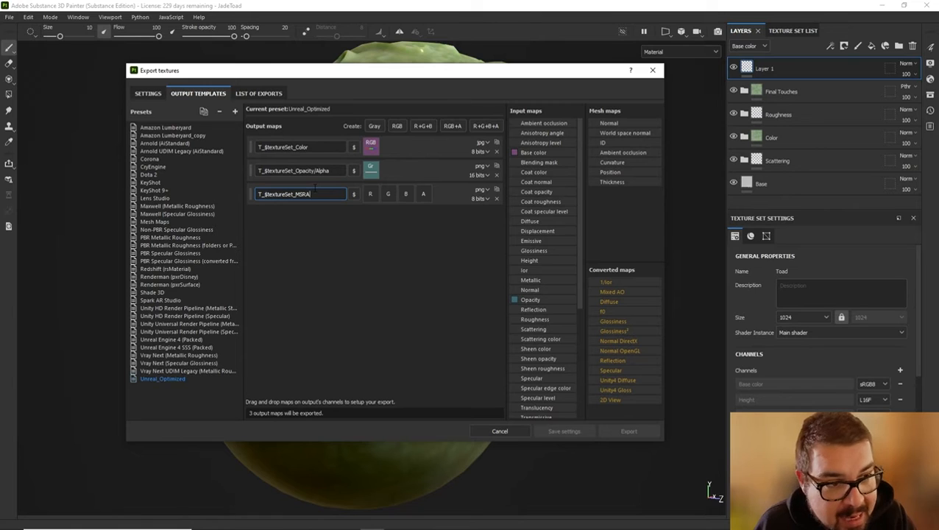
left_click(314, 235)
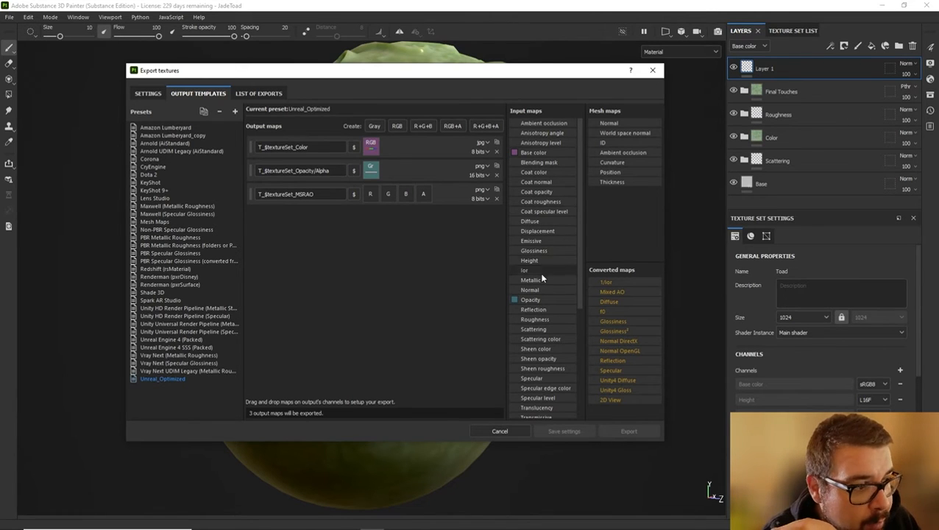
Pack the Metallic, Specular level, Roughness and Mixed AO gray channels into the MSRAO map's R, G, B and A slots, at 16 bits.
left_click_drag(540, 280, 374, 199)
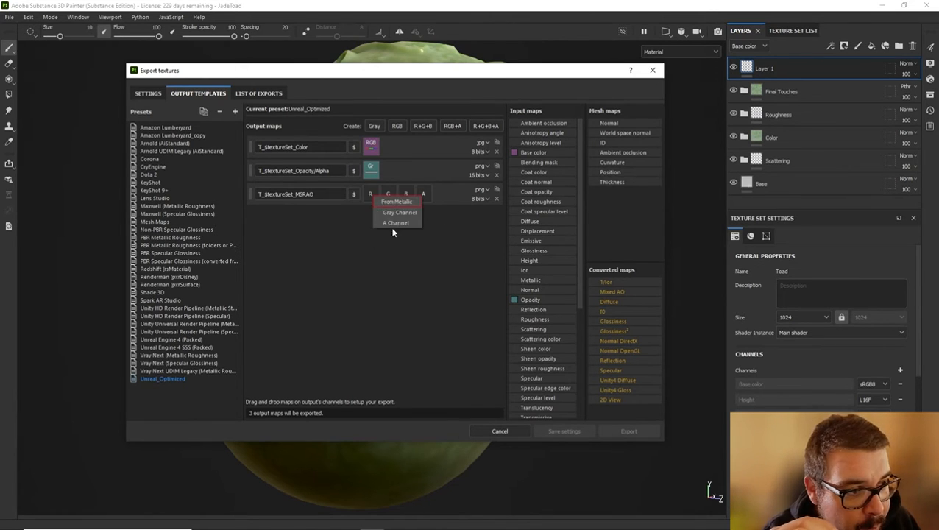
left_click(400, 213)
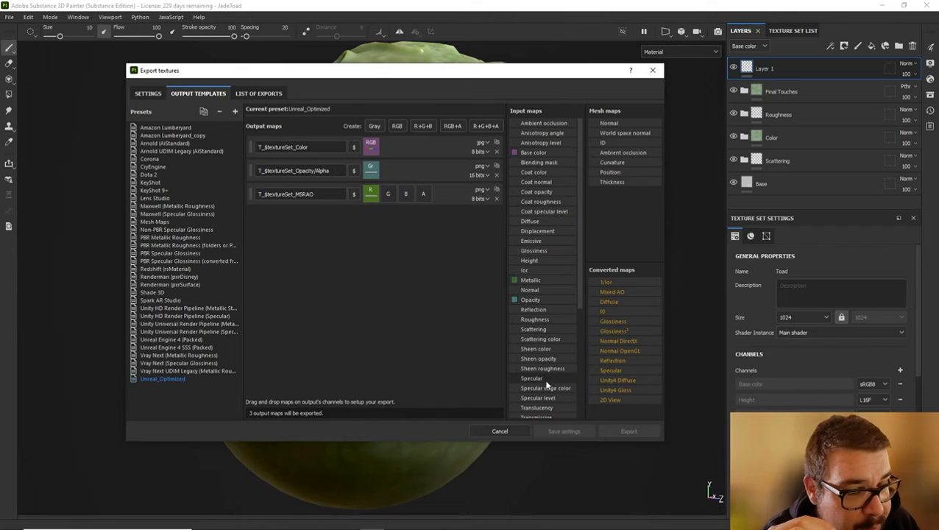
left_click_drag(547, 397, 392, 199)
left_click(405, 211)
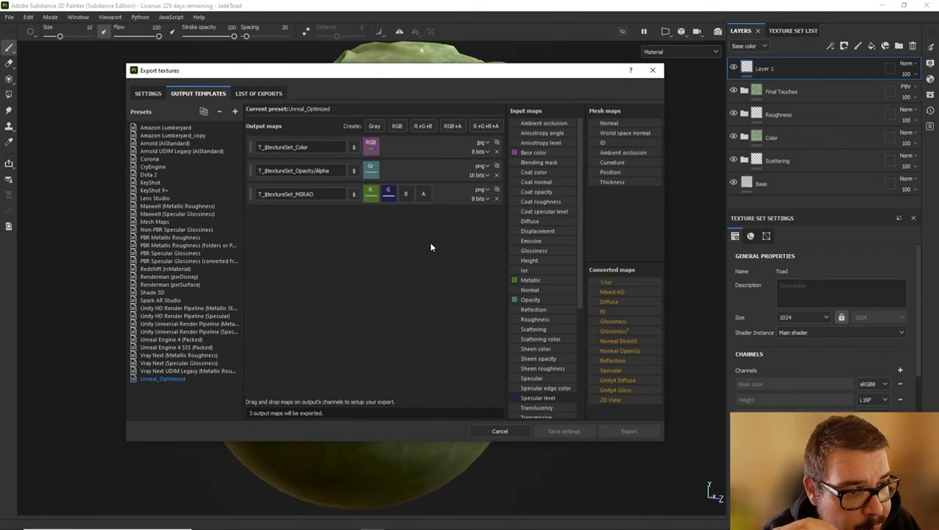
left_click_drag(535, 320, 406, 195)
left_click(428, 206)
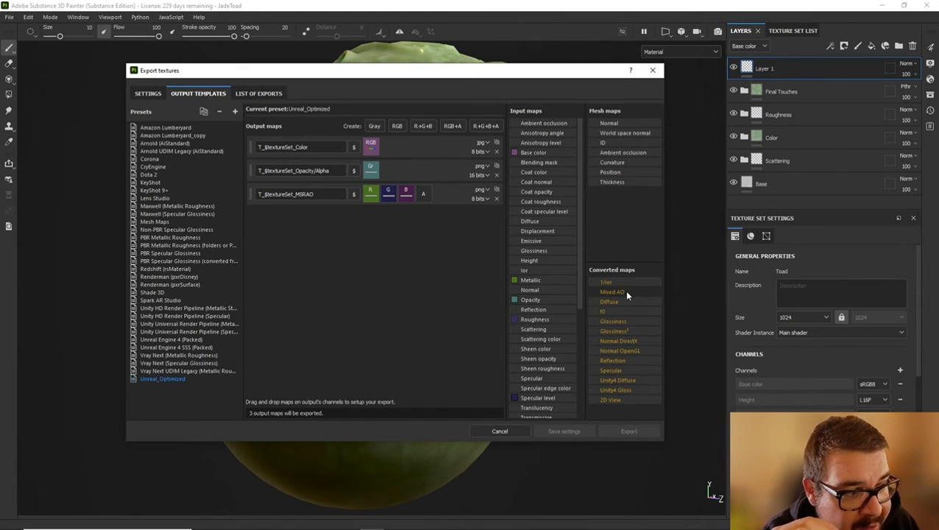
left_click_drag(625, 290, 425, 193)
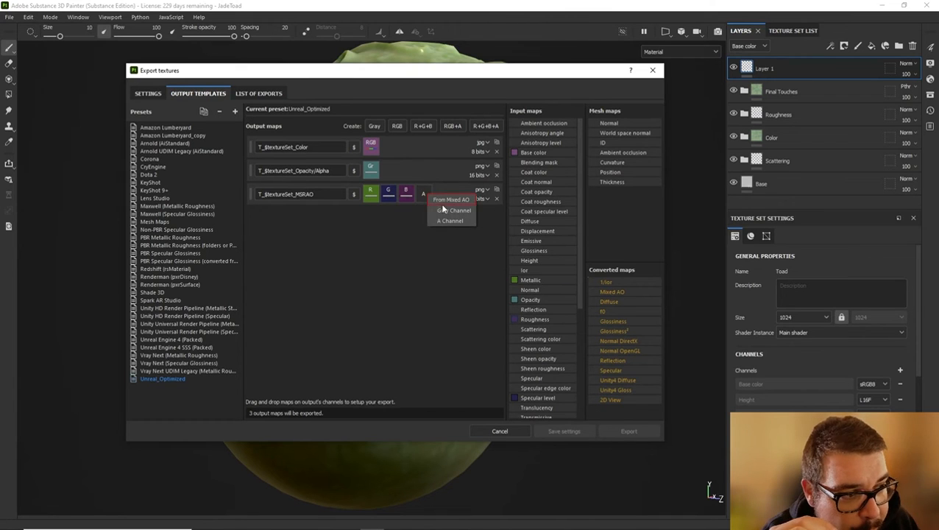
left_click(442, 210)
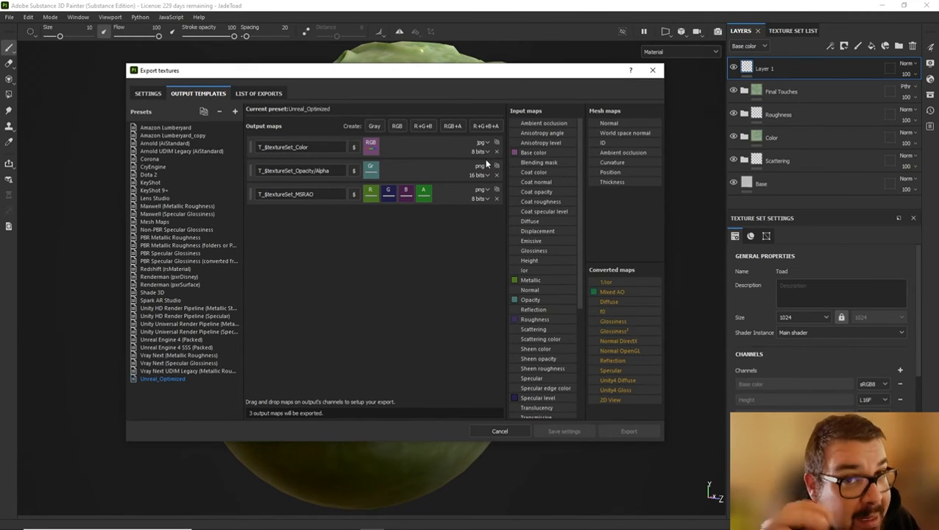
left_click(481, 198)
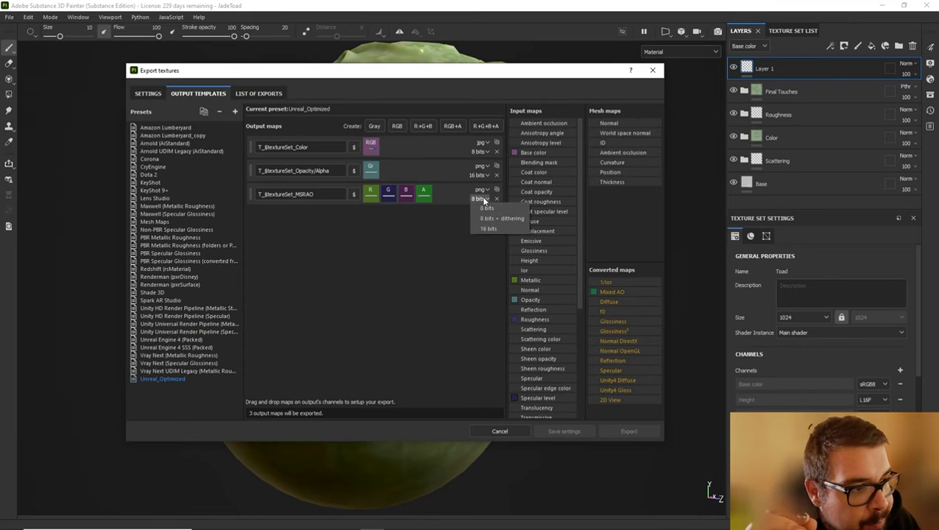
left_click(489, 230)
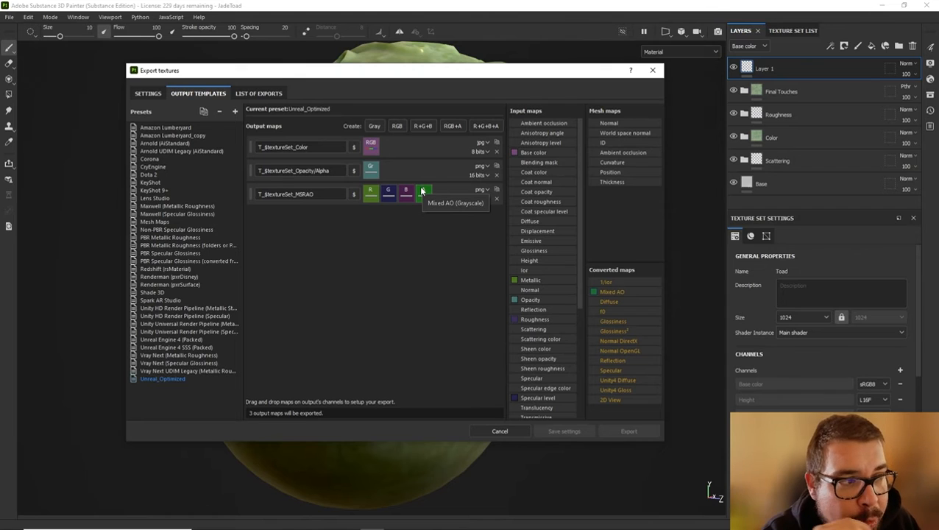
Add an RGB output map with the name prefix T_$textureSet_ and feed it from the Normal DirectX RGB channels.
left_click(398, 126)
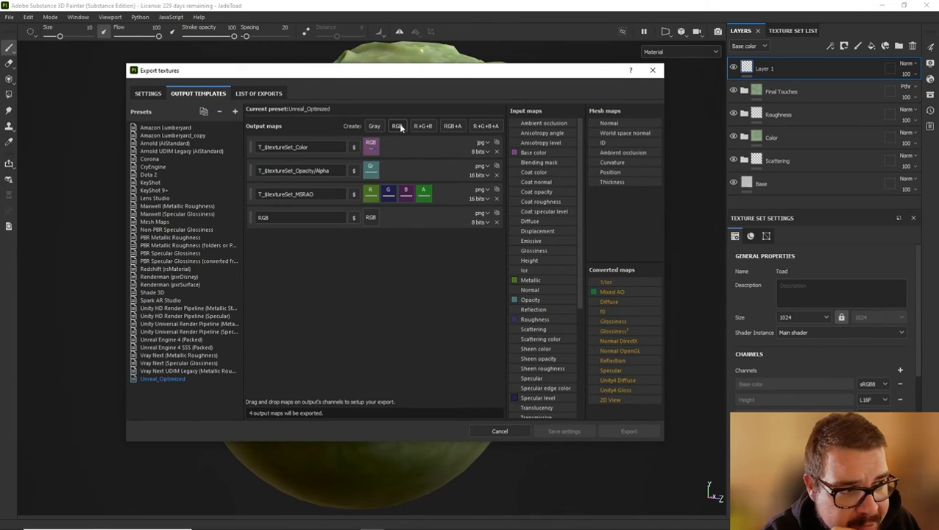
left_click(296, 221)
type("T_$textureSet")
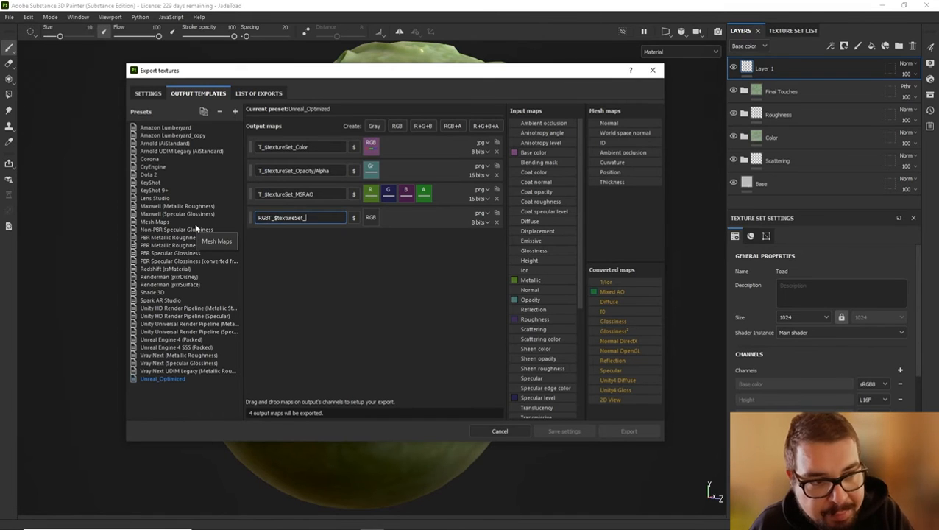
key("BackSpace")
key("BackSpace")
key("BackSpace")
key("BackSpace")
key("BackSpace")
key("BackSpace")
key("BackSpace")
key("BackSpace")
key("BackSpace")
key("BackSpace")
key("BackSpace")
key("BackSpace")
key("BackSpace")
key("BackSpace")
key("BackSpace")
key("BackSpace")
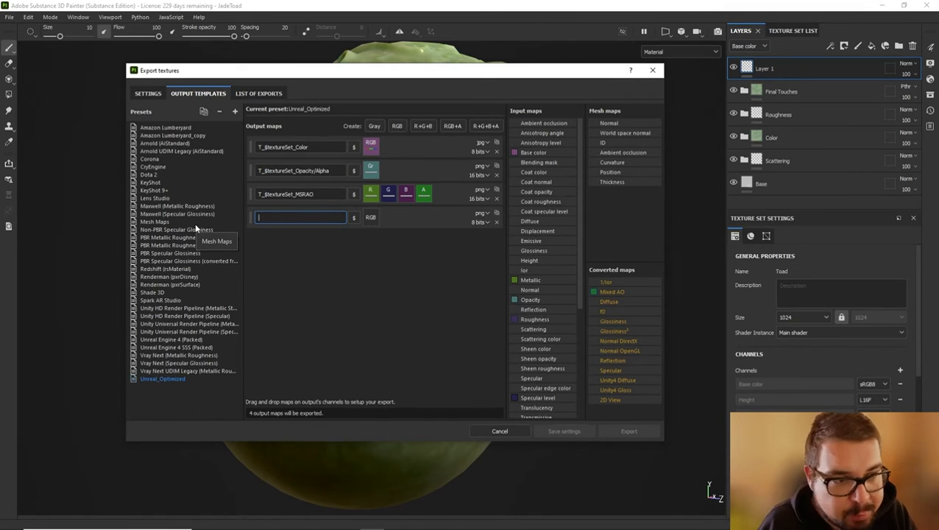
type("T_$textureSet")
type("_")
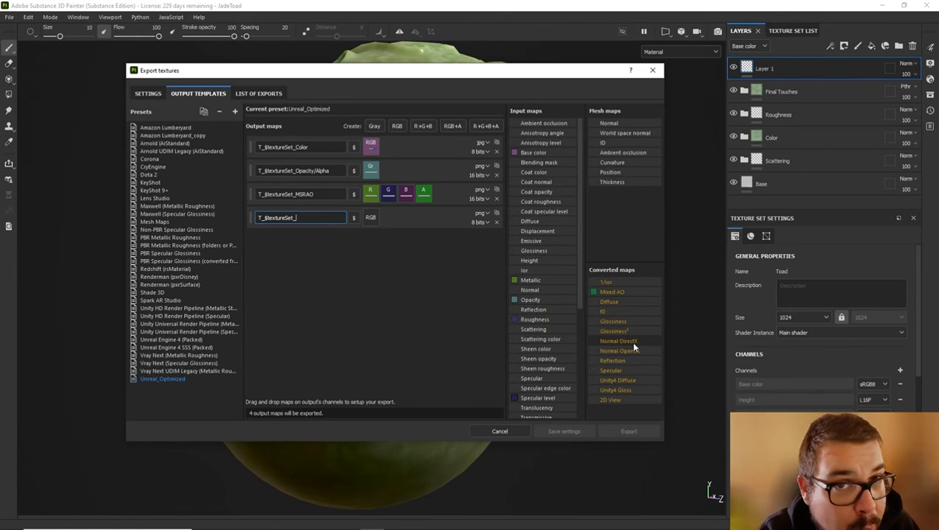
left_click_drag(631, 341, 372, 220)
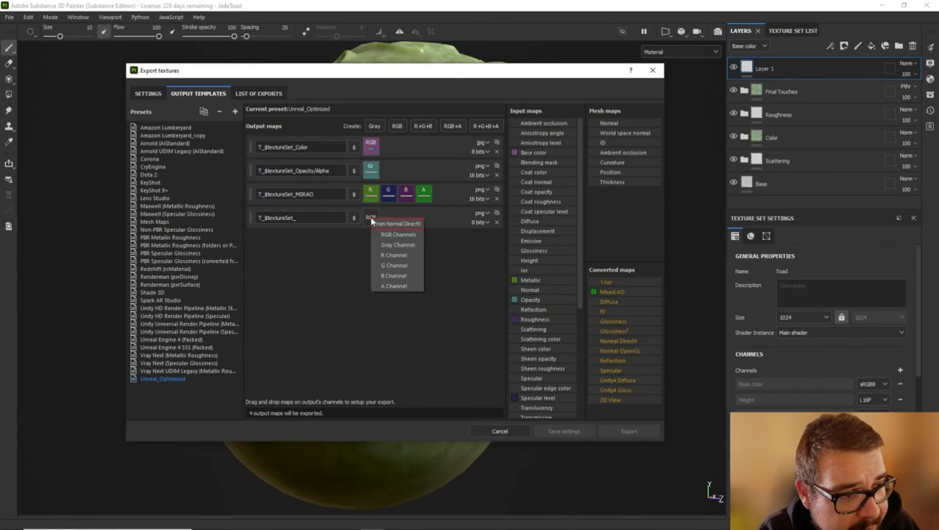
left_click(398, 234)
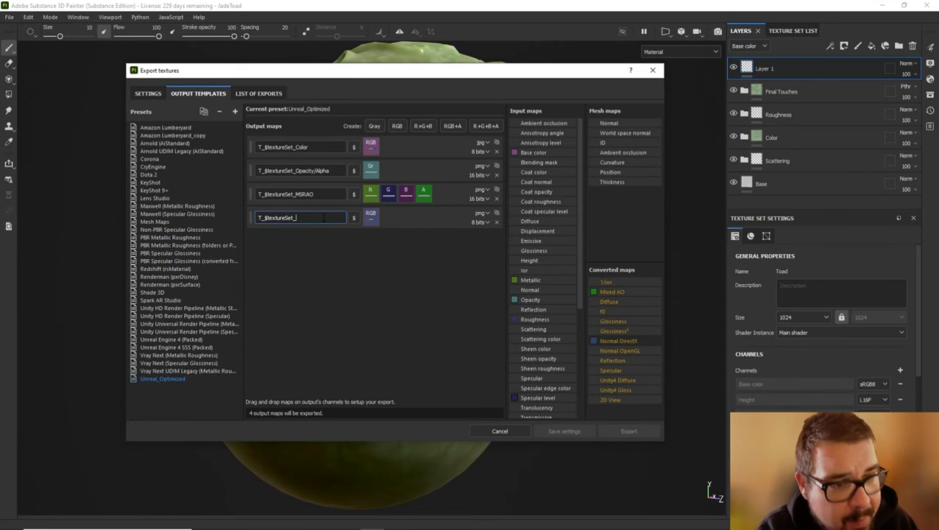
Complete the normal map's name as T_$textureSet_Normal and set its bit depth to 16 bits.
type("nORMAL")
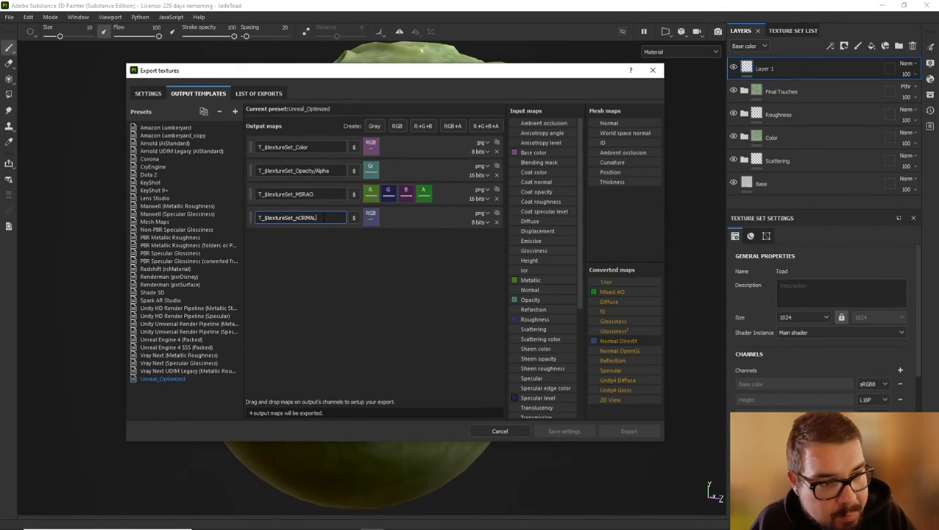
key("BackSpace")
key("BackSpace")
key("BackSpace")
key("BackSpace")
key("BackSpace")
key("BackSpace")
type("Nor")
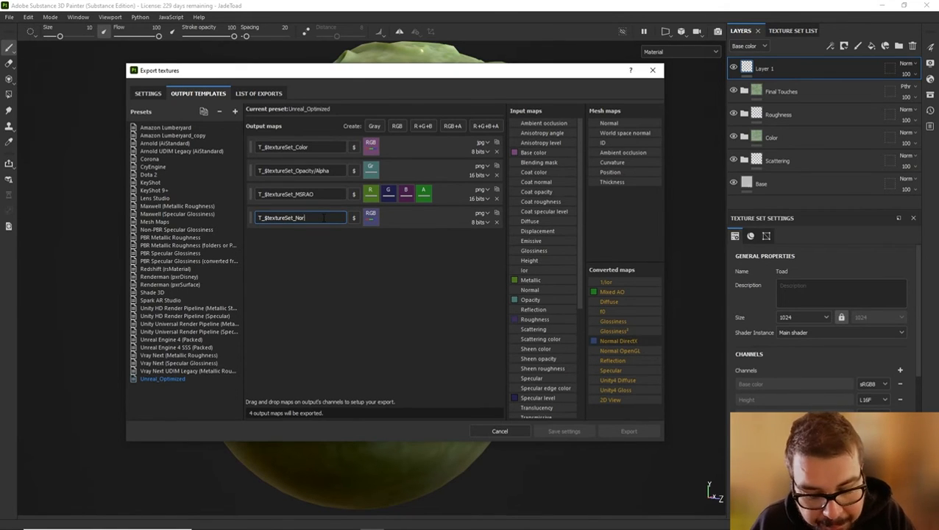
type("mal")
left_click(369, 279)
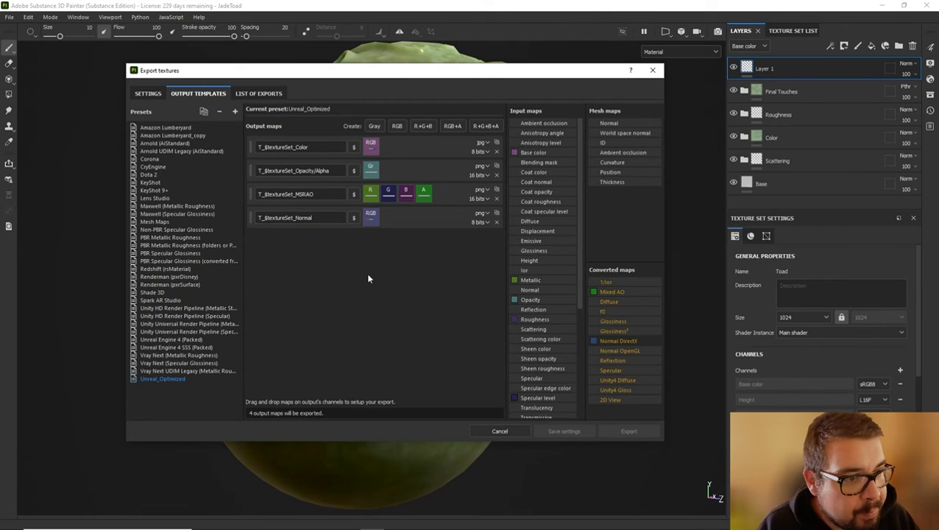
left_click(480, 221)
left_click(486, 248)
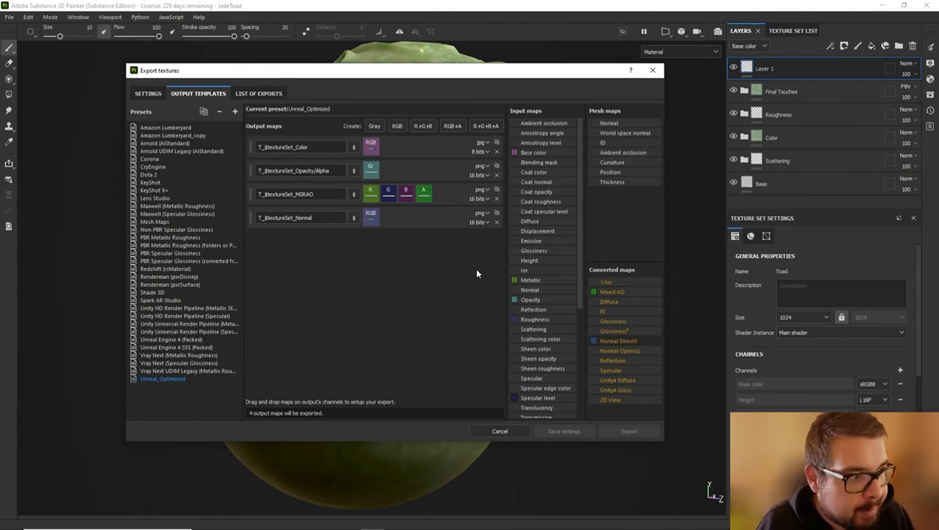
Add another RGB output map and name it T_$textureSet_Emissive.
left_click(397, 126)
double_click(286, 241)
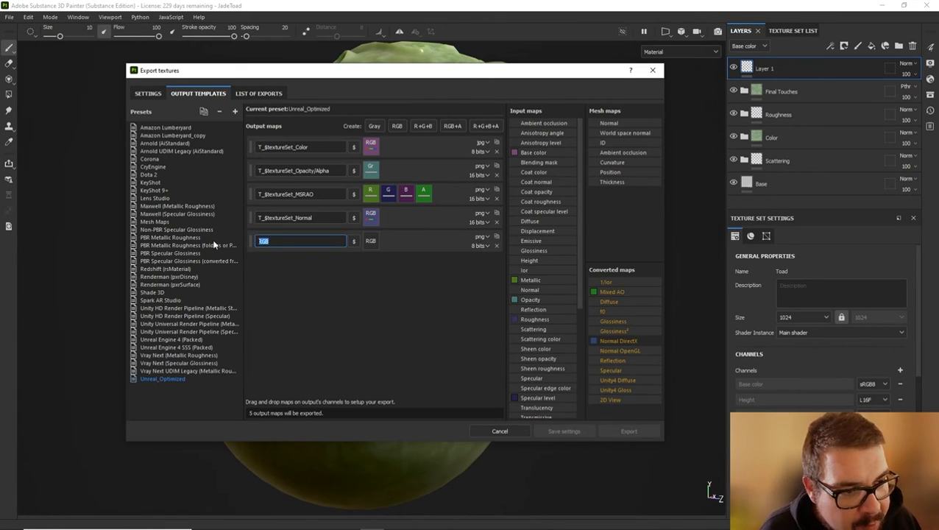
type("T_$textureSet_")
type("E")
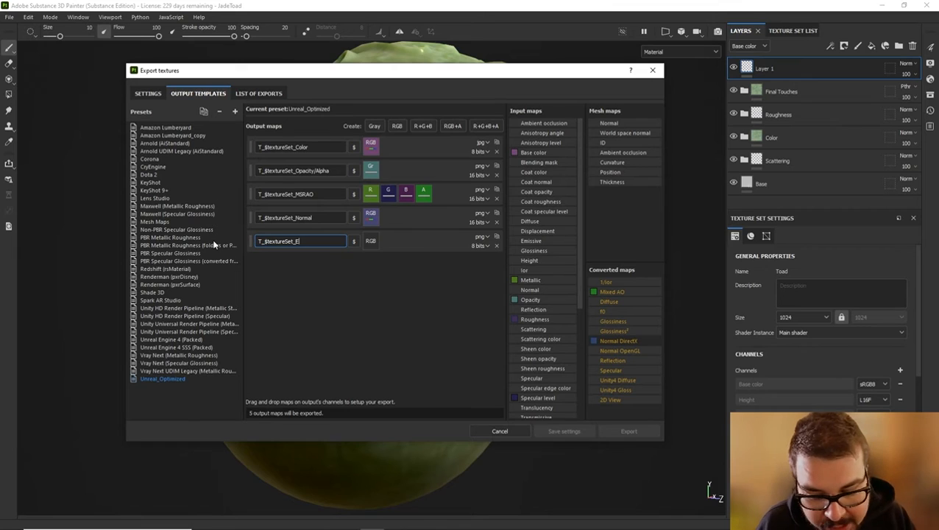
type("missive")
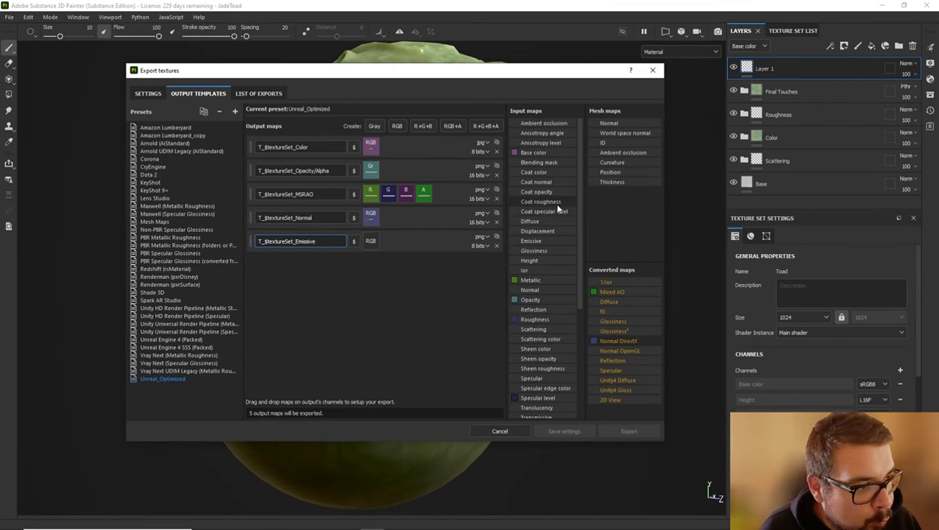
Feed the T_$textureSet_Emissive map from the Emissive RGB channels and set its file format to jpg.
left_click_drag(544, 243, 371, 241)
left_click(397, 259)
left_click(483, 239)
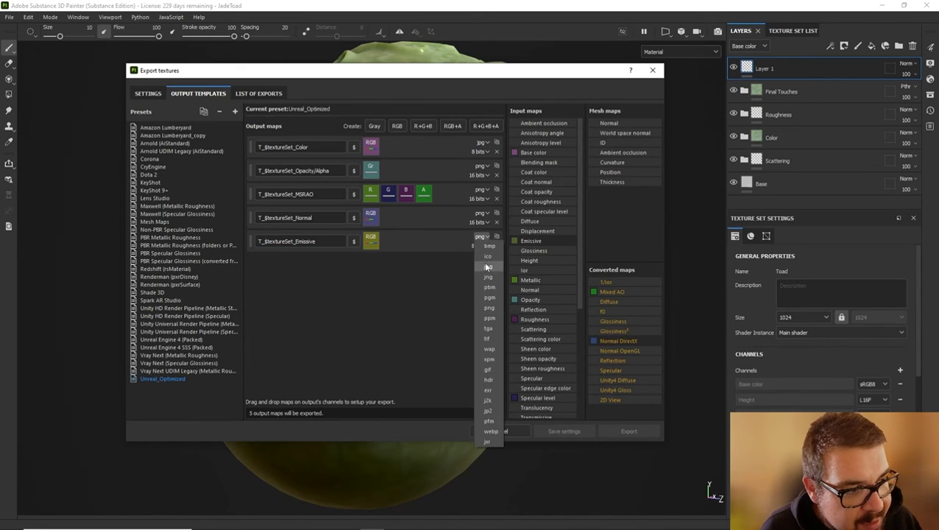
left_click(488, 274)
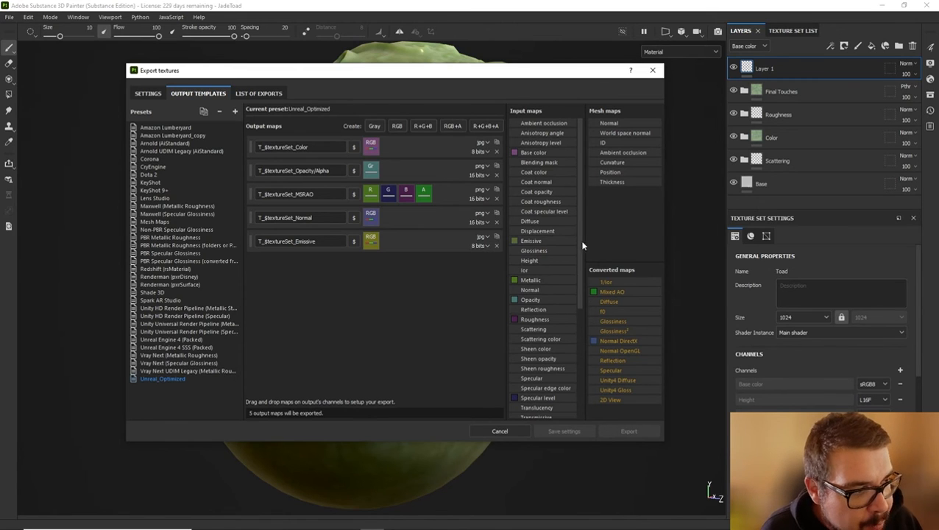
mouse_move(580, 239)
left_mouse_down()
mouse_move(581, 285)
mouse_move(583, 255)
left_mouse_up()
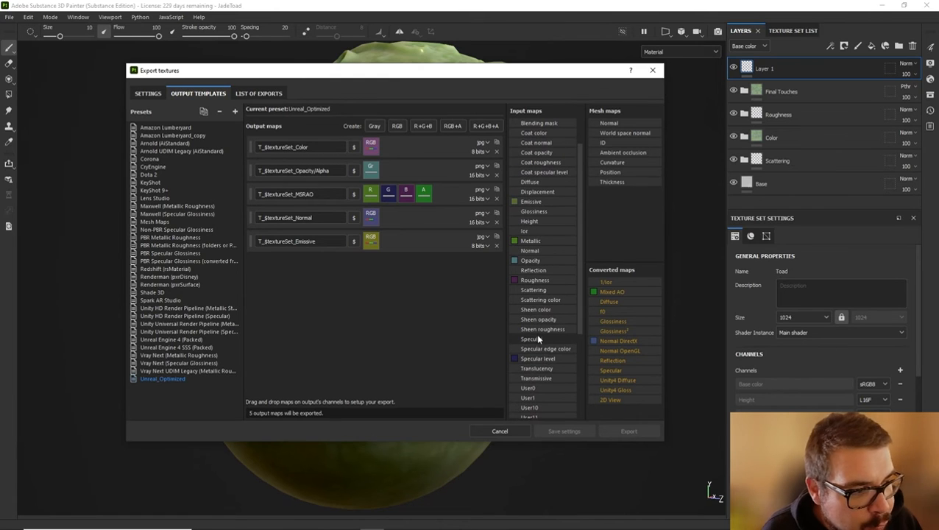
left_click_drag(582, 314, 578, 300)
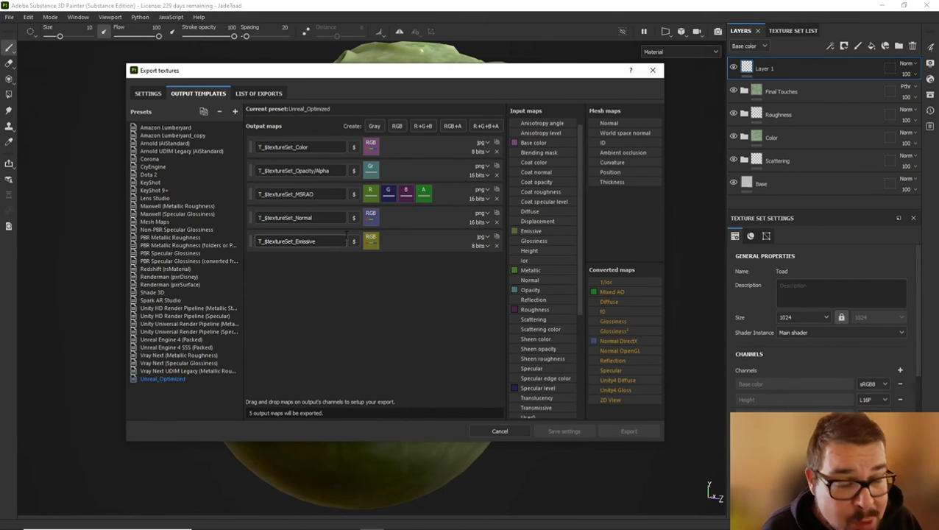
scroll(583, 221, "up", 1)
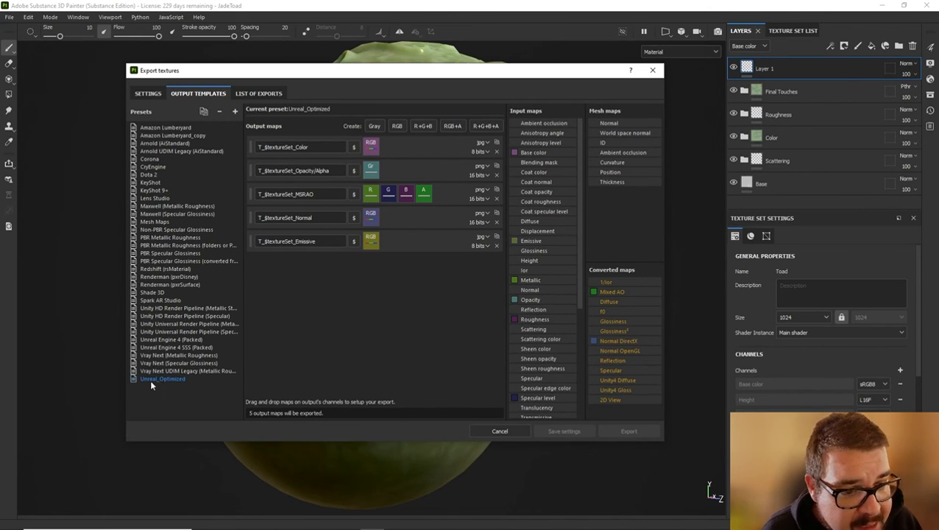
Choose Unreal_Optimized as the output template in the global export settings, then close the texture export dialog without exporting.
left_click(146, 95)
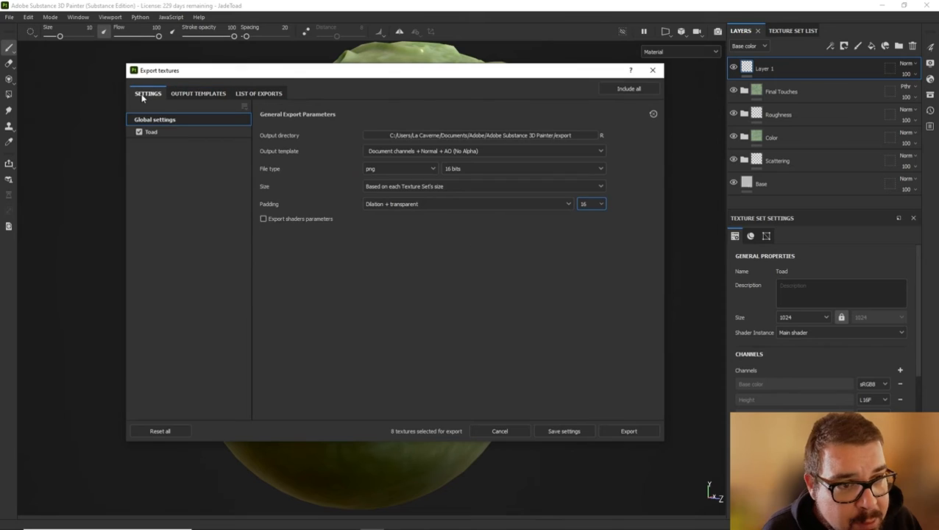
left_click(419, 151)
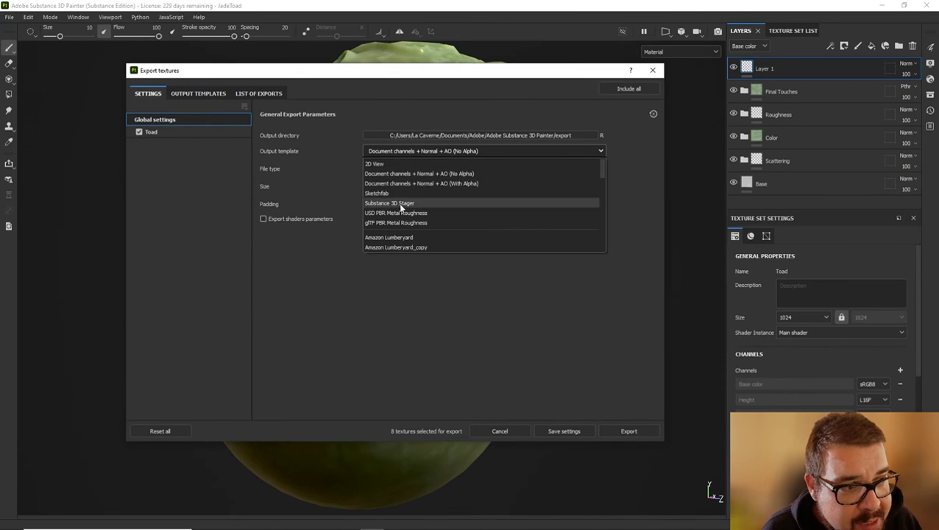
scroll(403, 237, "down", 3)
scroll(403, 237, "down", 5)
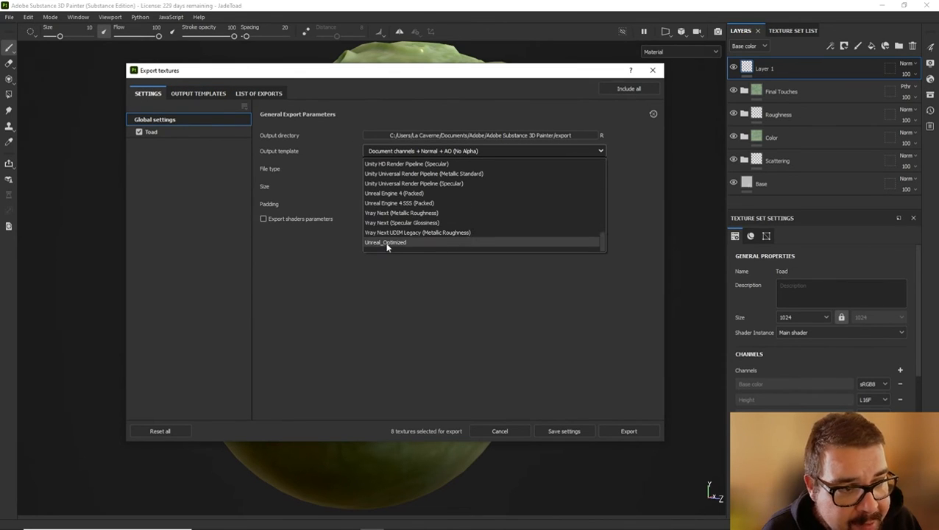
left_click(389, 243)
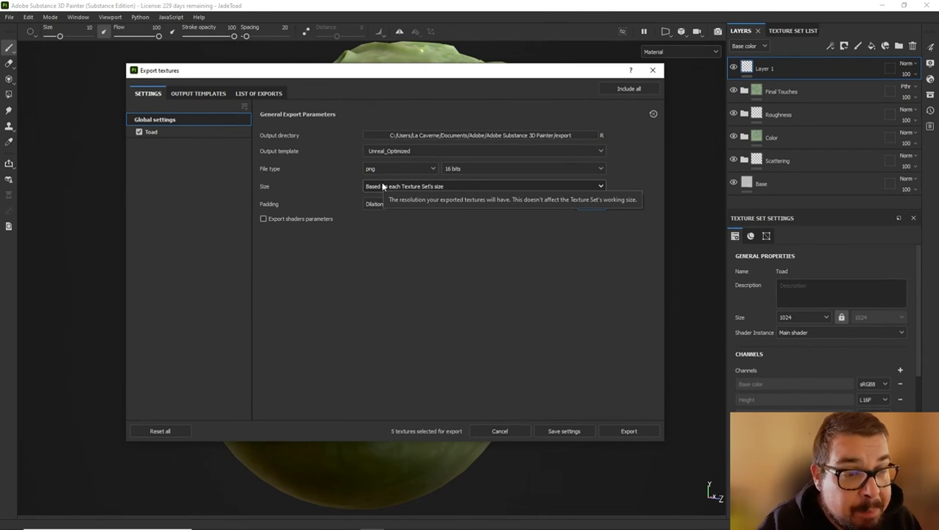
left_click(653, 71)
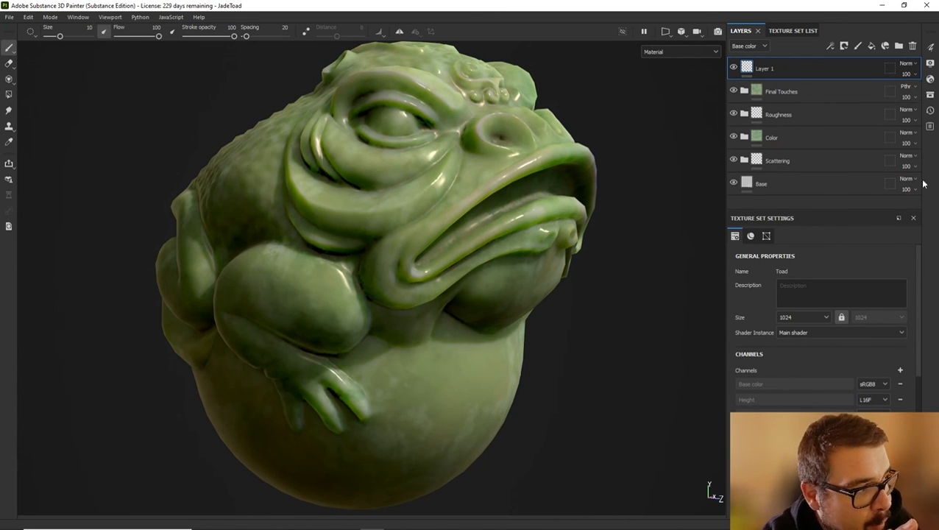
Close the Texture Set Settings, Texture Set List and Layers panels to clear the docking area.
left_click(914, 218)
left_click(788, 31)
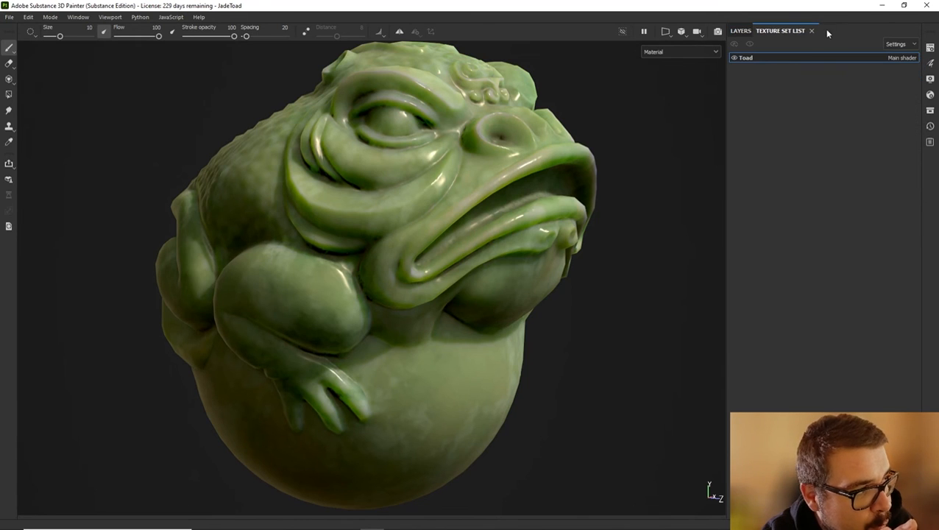
left_click(811, 30)
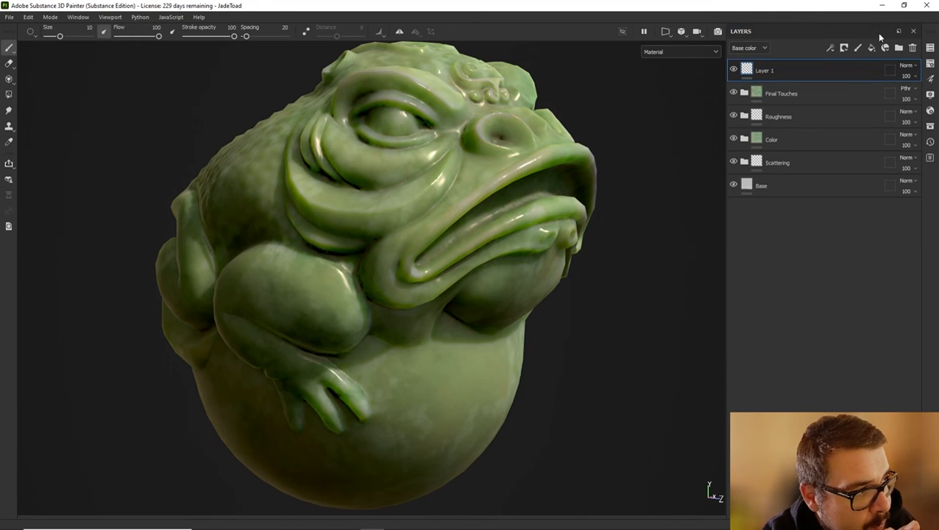
left_click(913, 31)
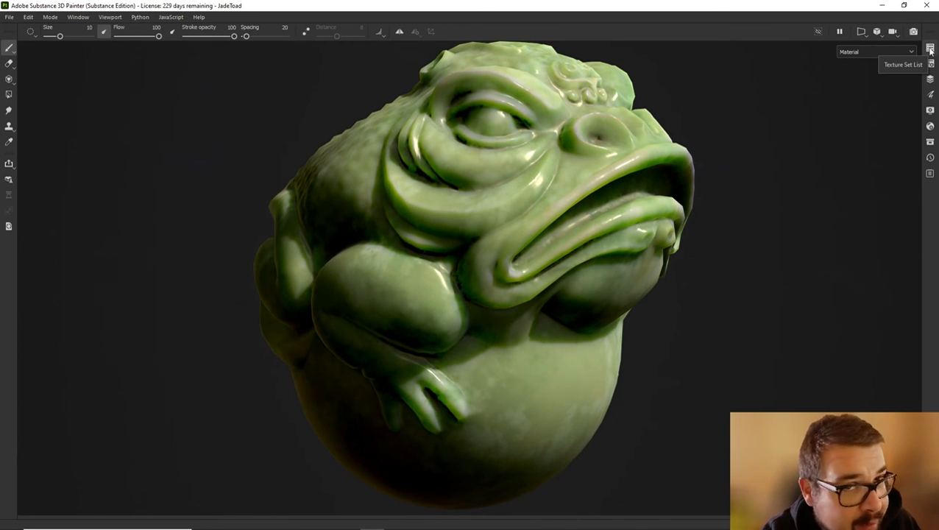
Reopen the Texture Set List and Layers panels, dock them together as one tabbed group beside the viewport, and bring Layers to the front.
left_click(930, 49)
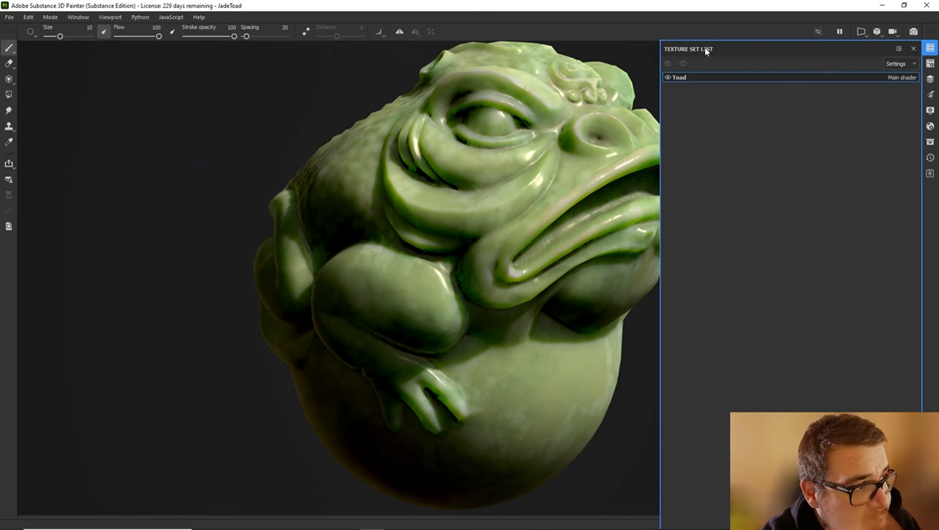
left_click_drag(705, 50, 899, 86)
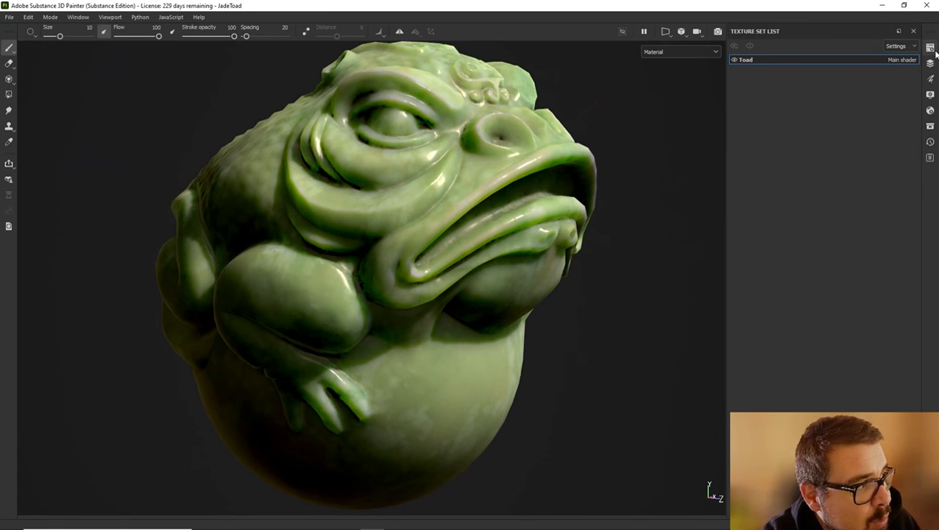
left_click(930, 64)
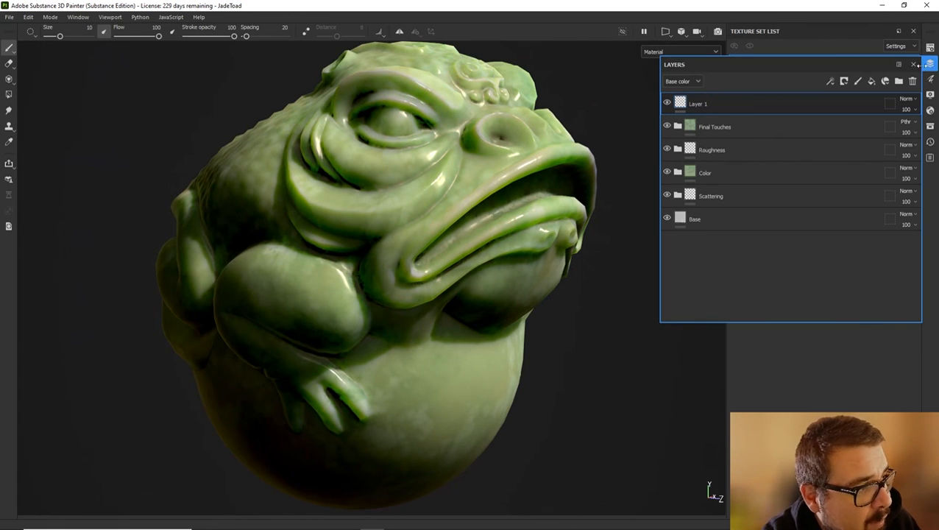
left_click_drag(672, 67, 793, 111)
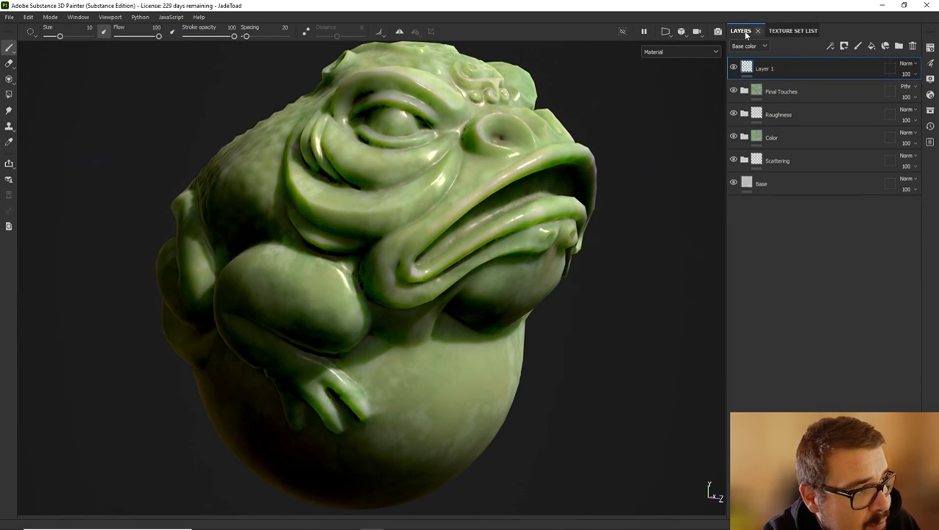
left_click(794, 32)
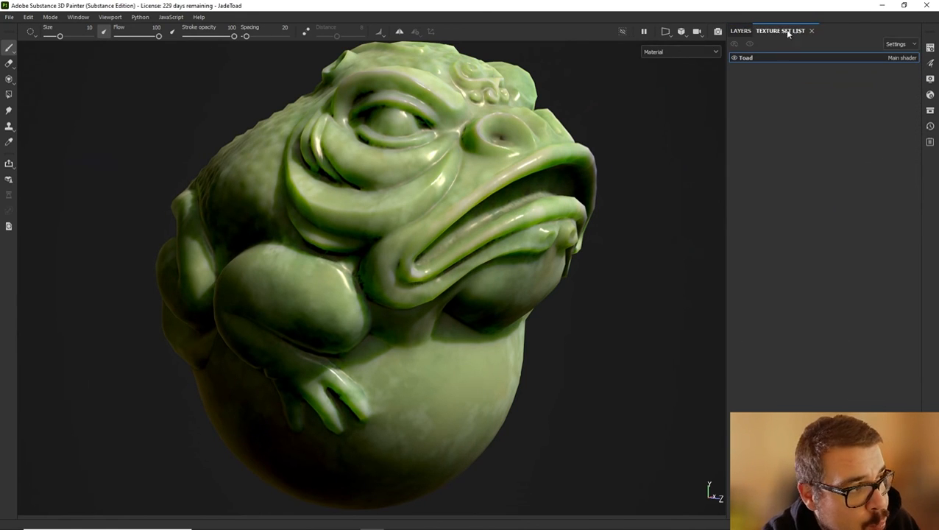
left_click(743, 31)
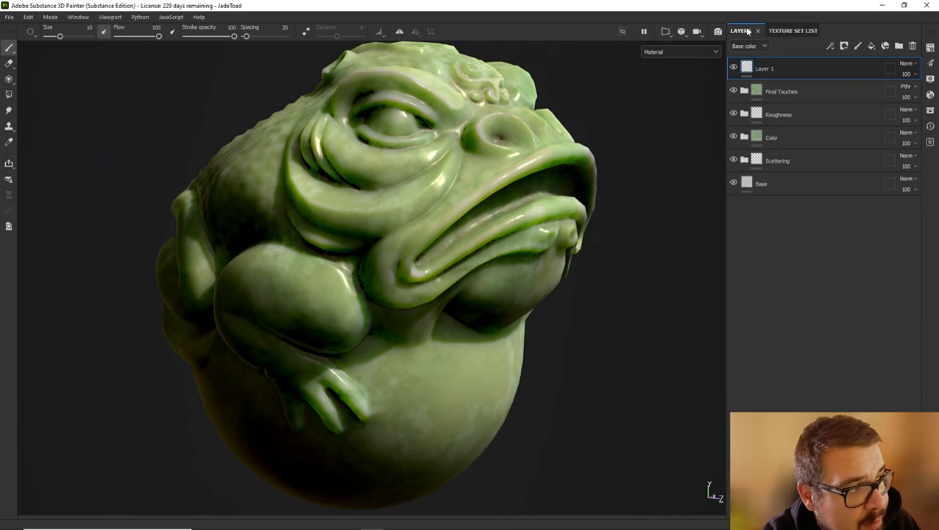
Reopen Texture Set Settings, dock it beneath the Layers group, and enlarge it so it starts just below the Base layer.
left_click(931, 48)
left_click_drag(685, 49, 772, 361)
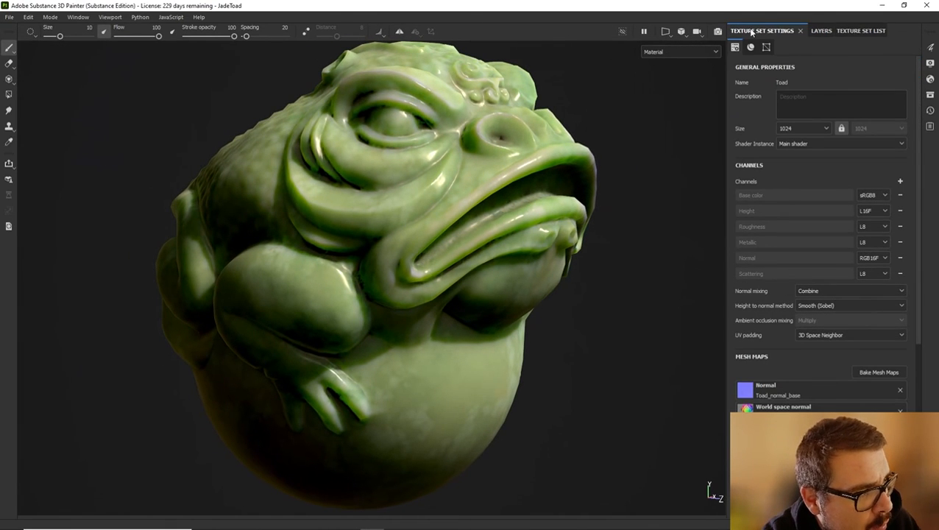
left_click_drag(753, 32, 754, 406)
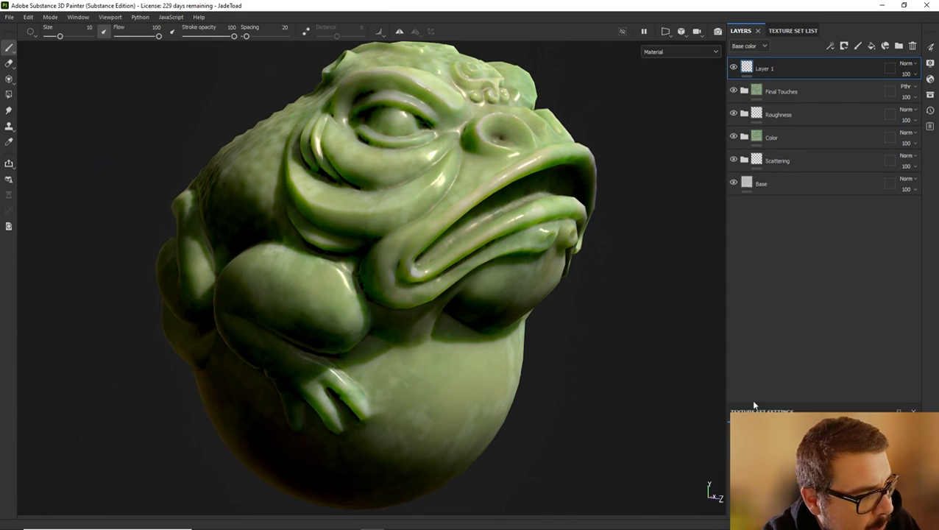
left_click_drag(804, 403, 814, 203)
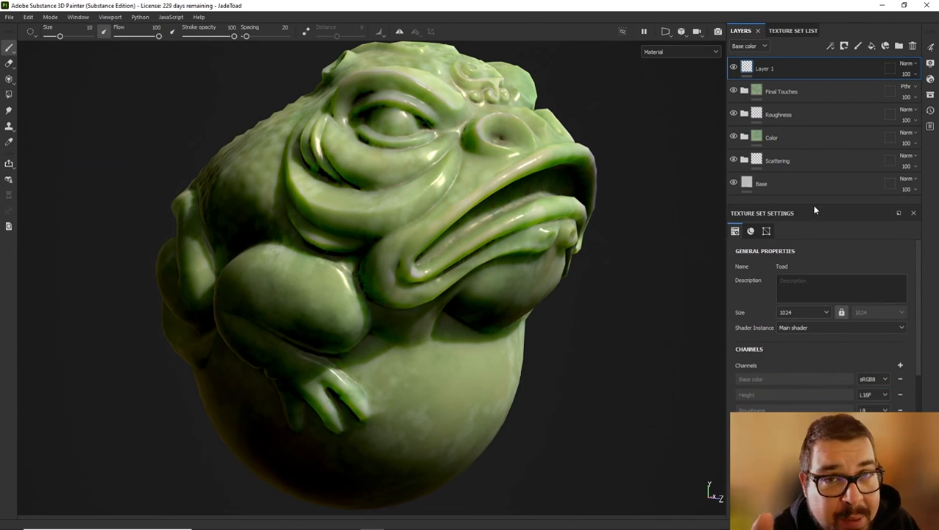